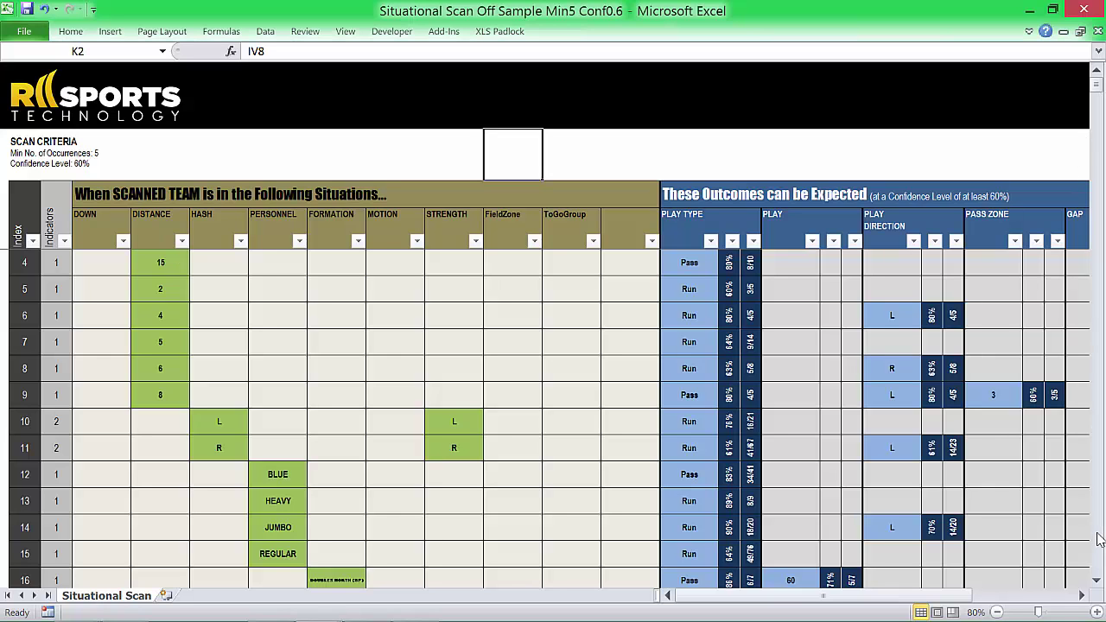
Step: Look over the scan rows and the situation column headings from DOWN through ToGoGroup
scroll(520, 437, down, 20)
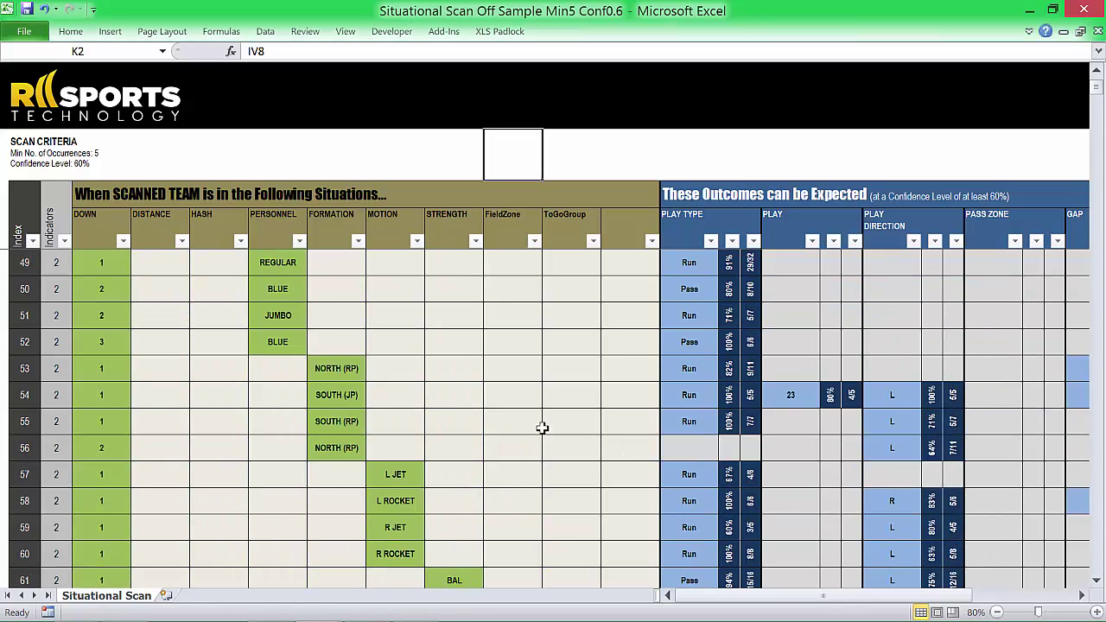
mouse_move(1097, 98)
mouse_down()
mouse_move(1101, 149)
mouse_move(1100, 88)
mouse_up()
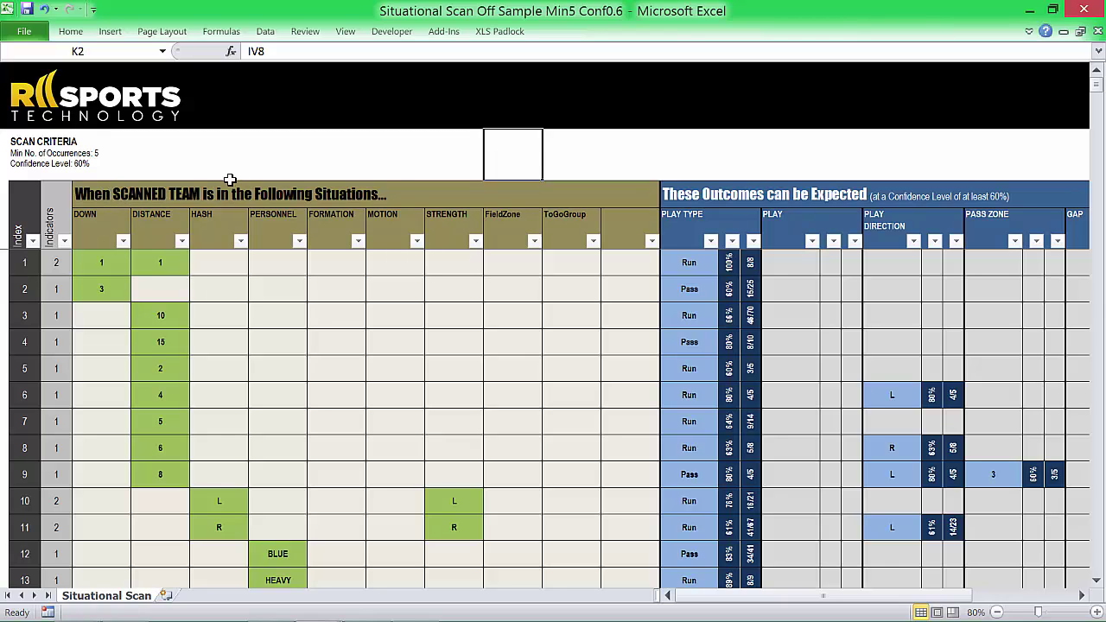
click(102, 199)
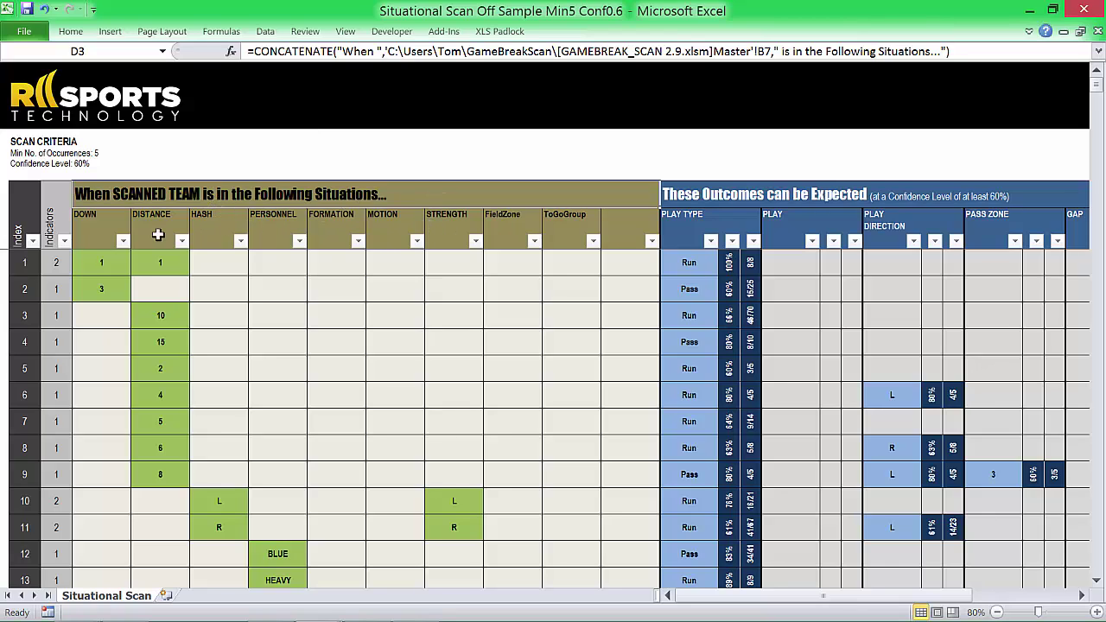
drag(93, 224, 561, 220)
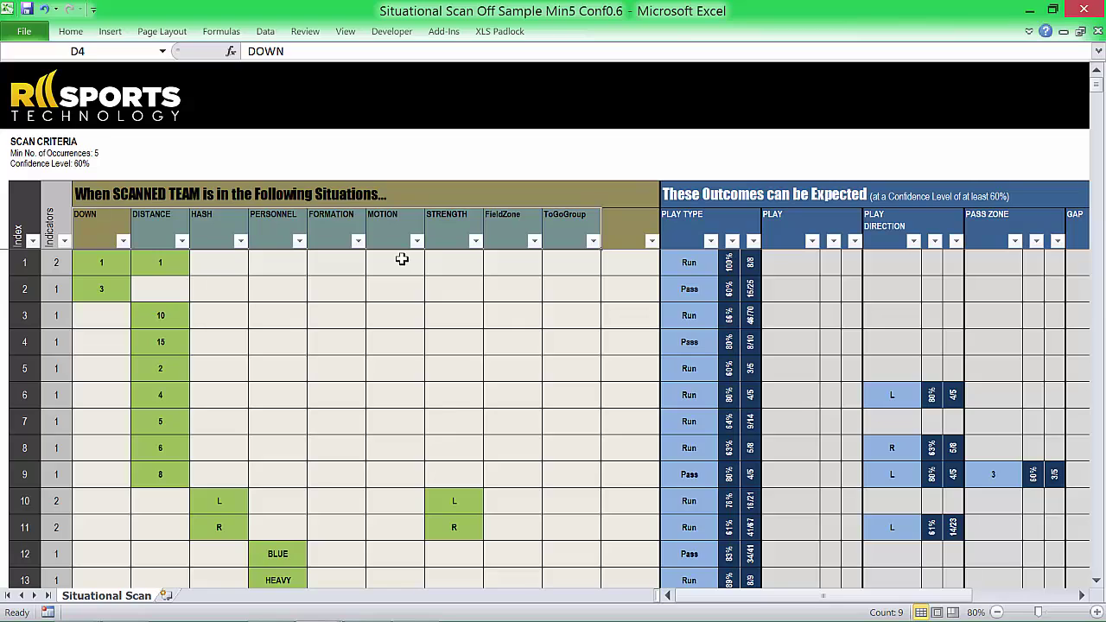
Step: Review the expected outcome headings: PLAY TYPE, PLAY, PLAY DIRECTION, PASS ZONE, GAP and BALL CARRIER
click(694, 226)
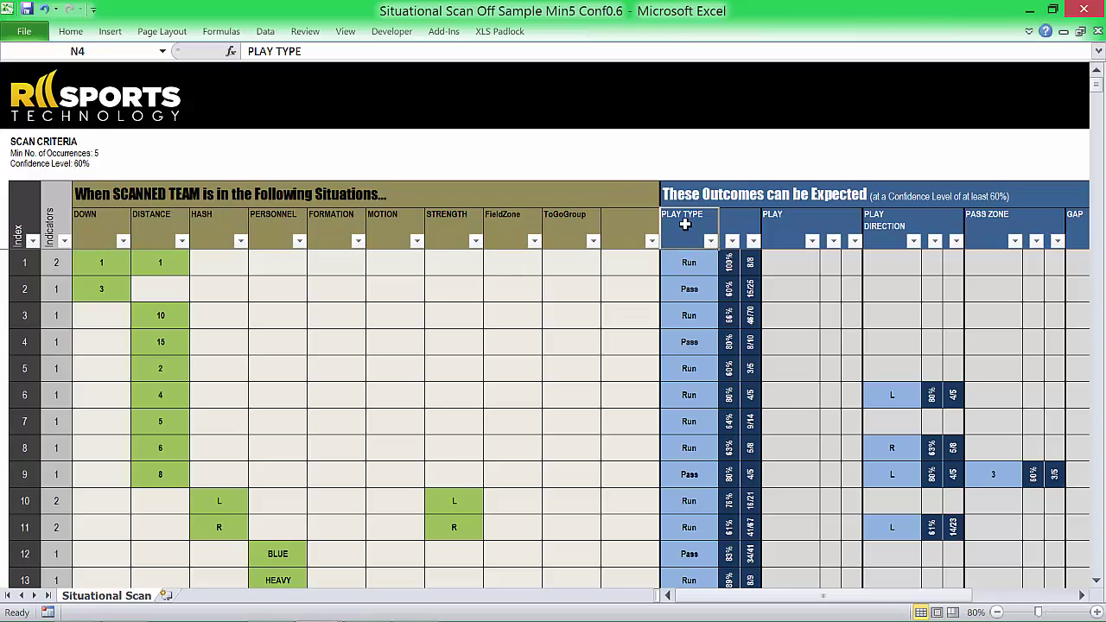
click(787, 226)
click(879, 228)
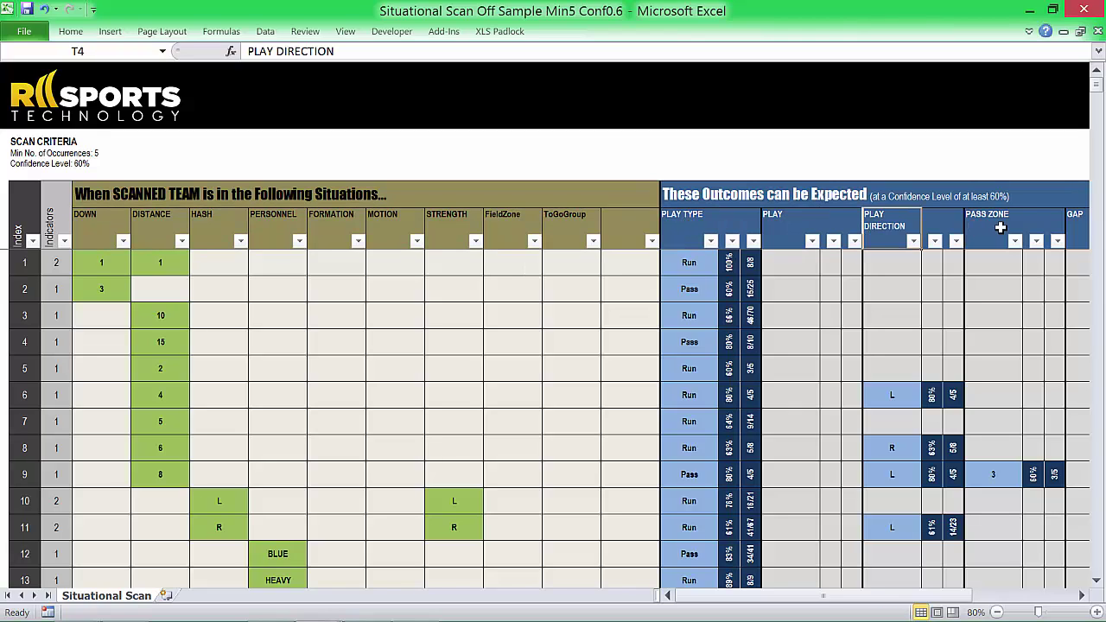
click(1002, 228)
click(1083, 597)
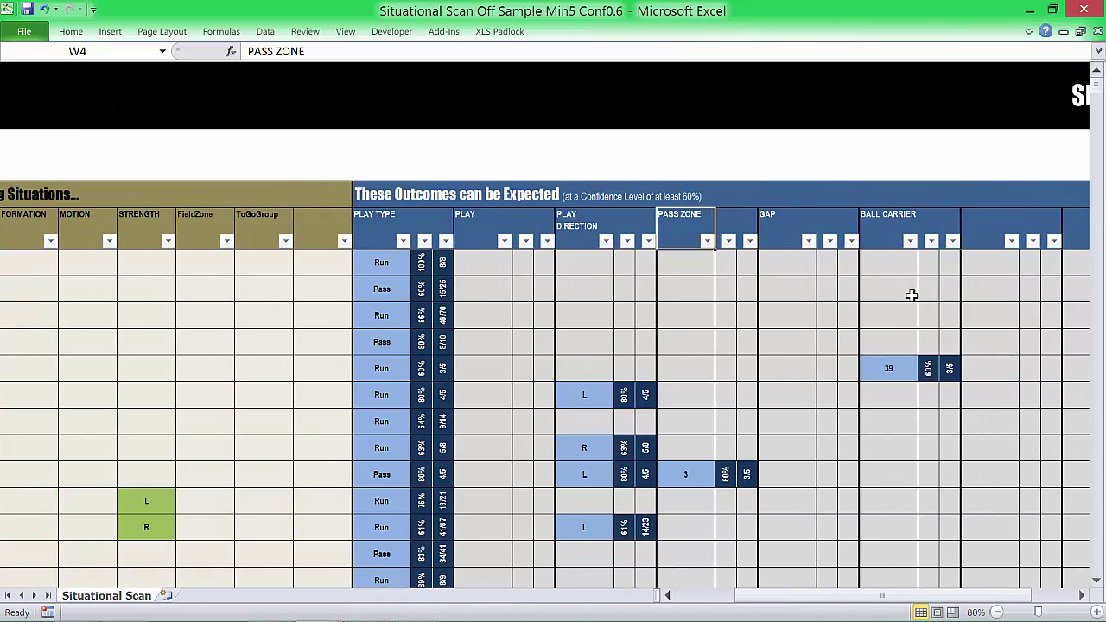
click(776, 225)
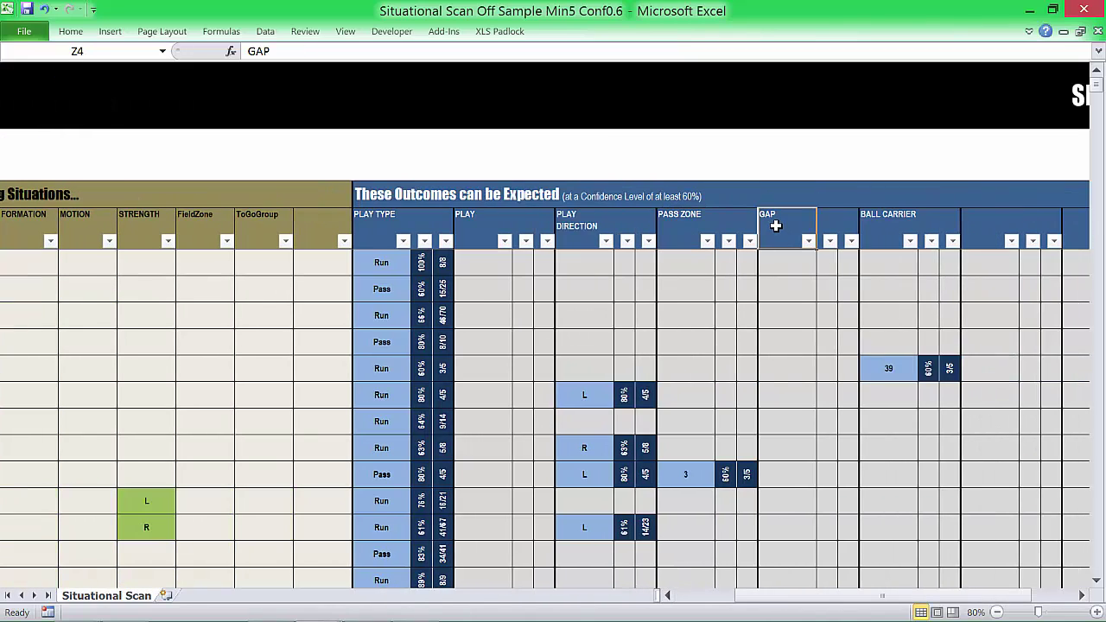
click(880, 226)
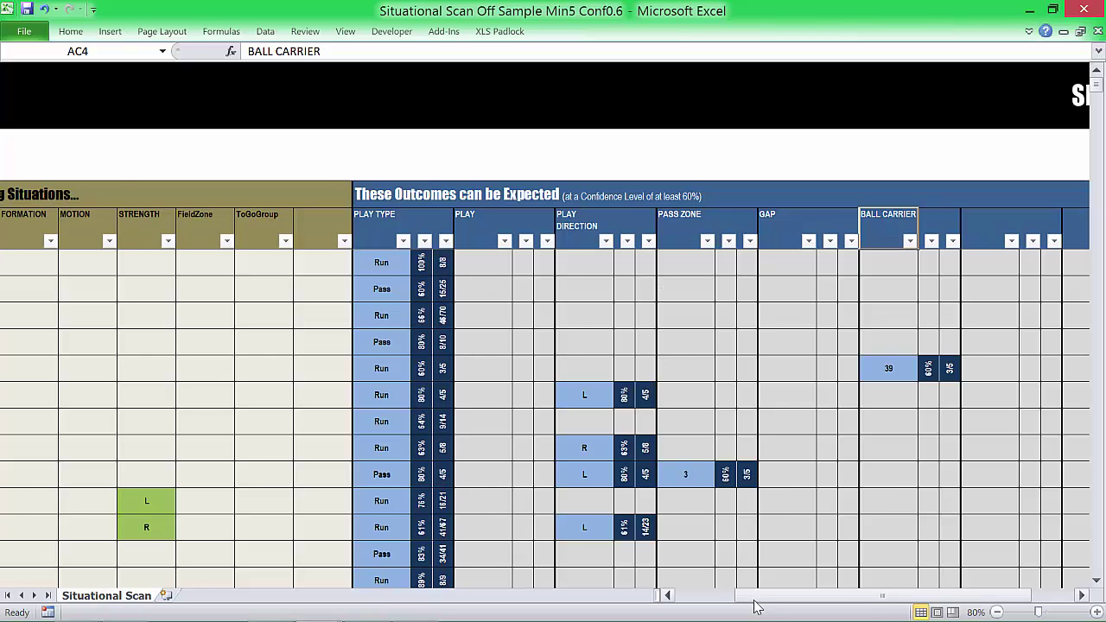
drag(775, 596, 704, 598)
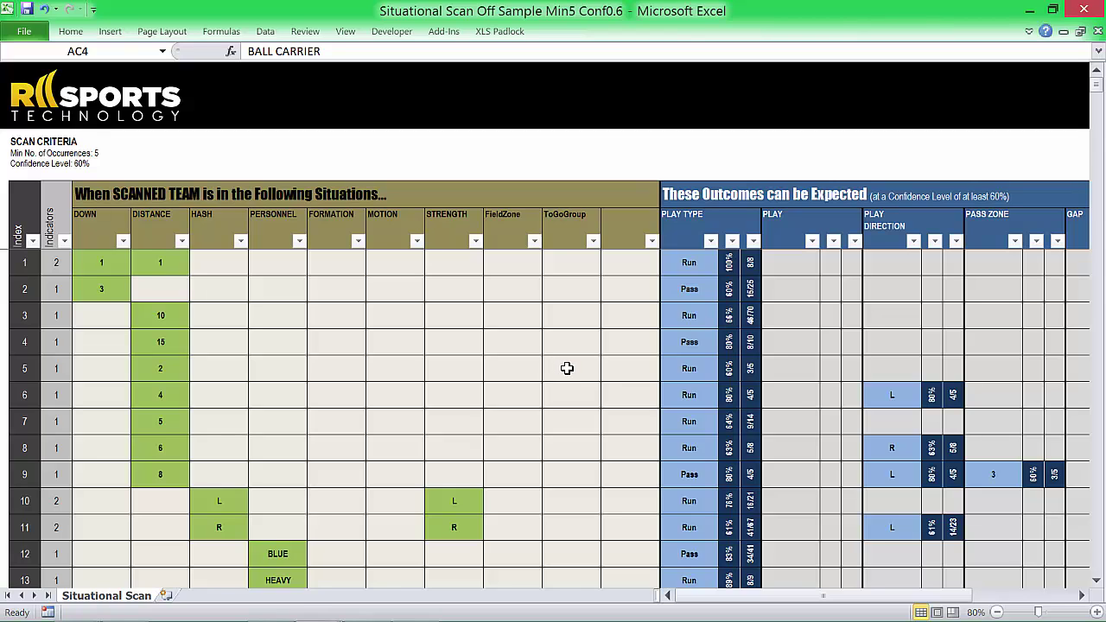
Step: Examine the situation indicators in the index 10 row, from DOWN through ToGoGroup, focusing on HASH and STRENGTH
scroll(565, 368, down, 1)
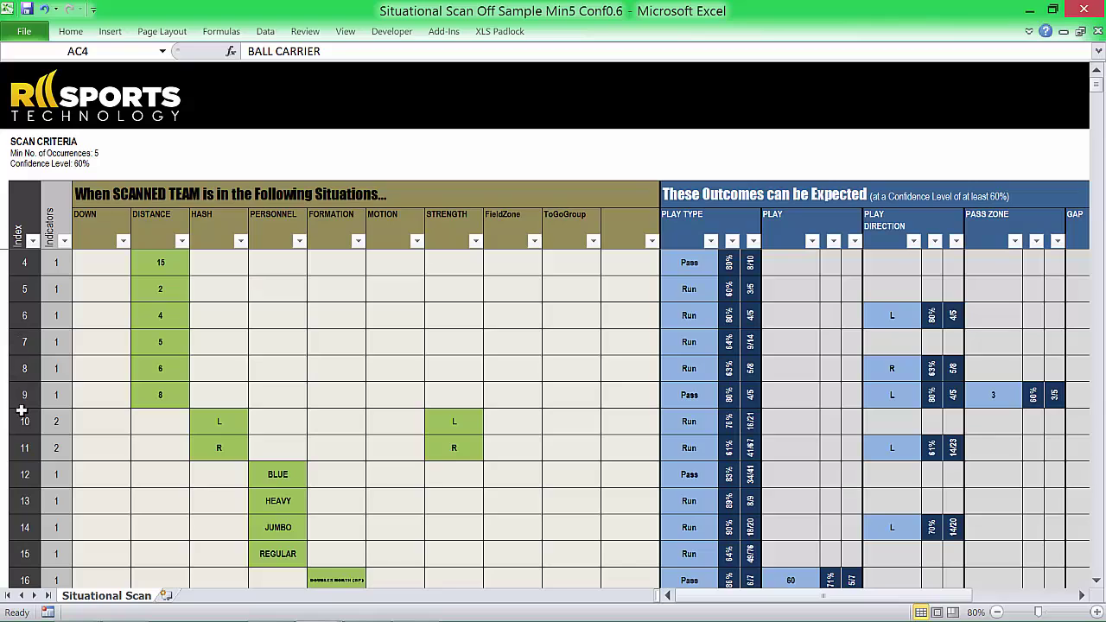
click(96, 429)
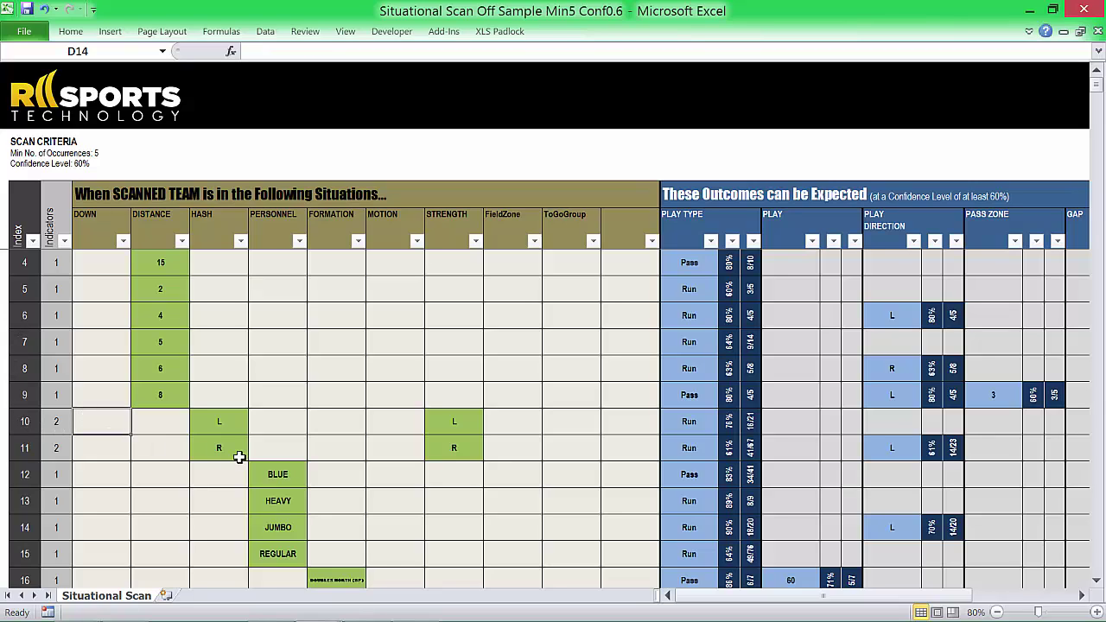
key(Right)
key(Right)
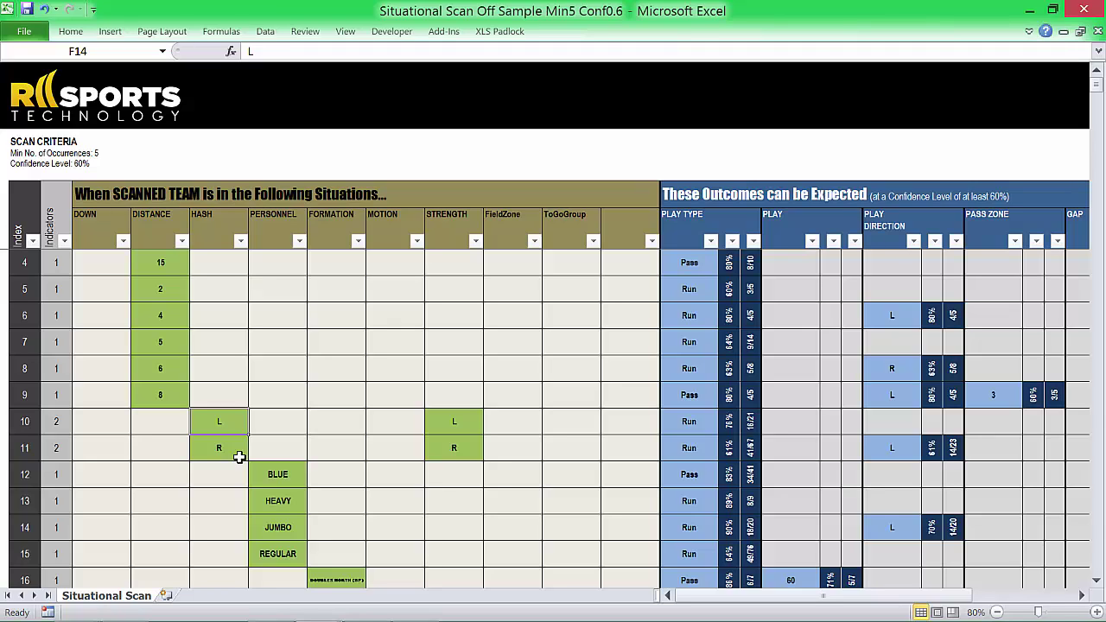
key(Right)
key(Right)
key(Right)
key(Right)
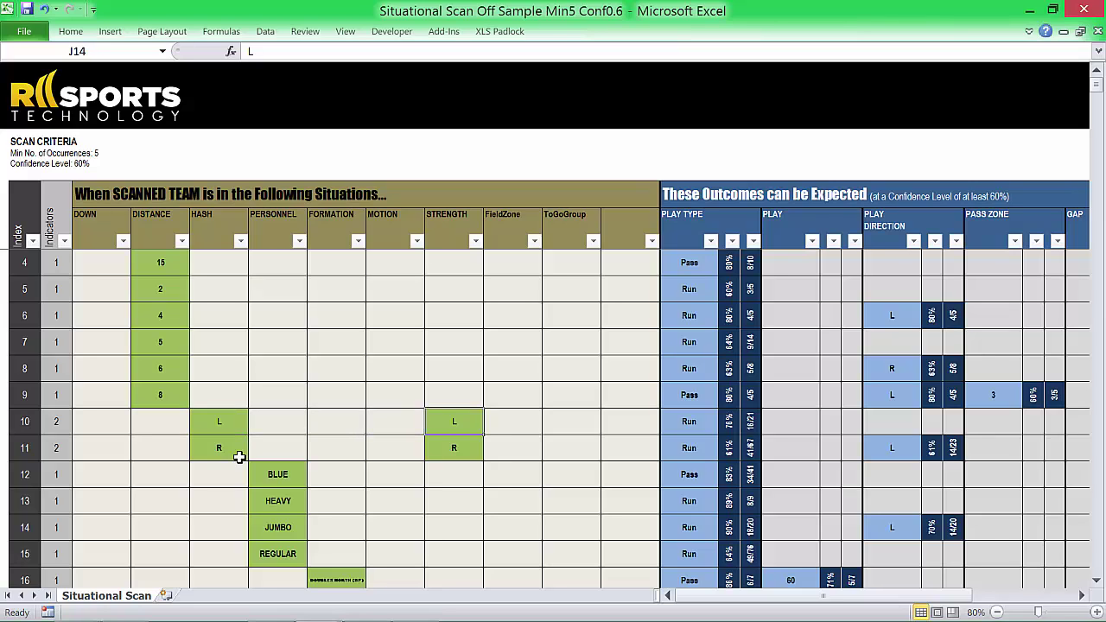
key(Left)
key(Left)
key(Left)
key(Left)
key(Left)
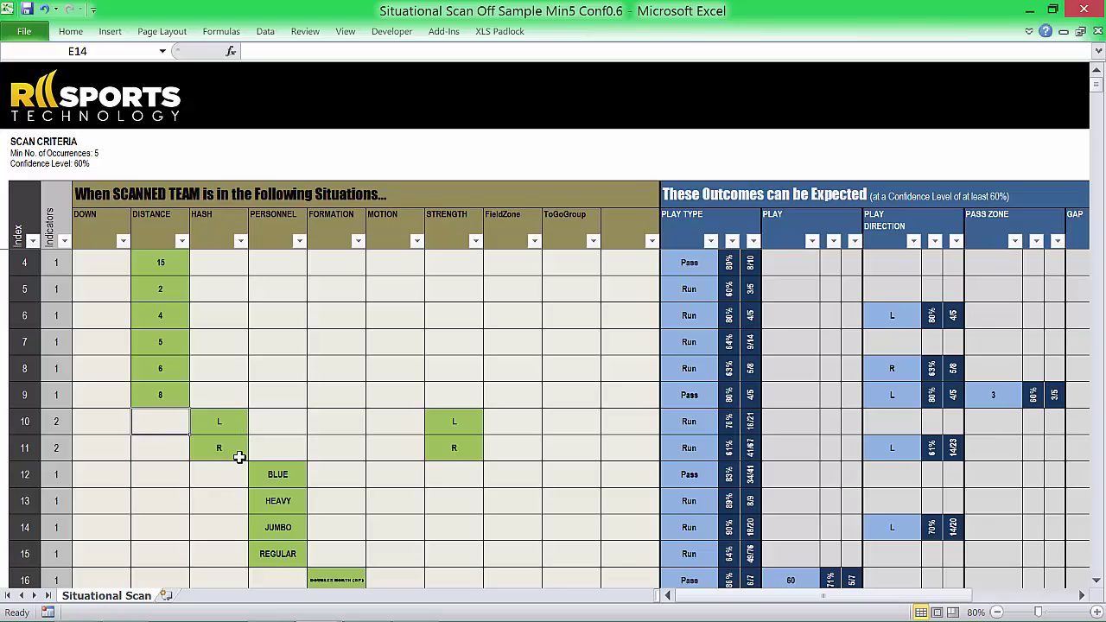
key(Right)
key(Right)
key(Right)
key(Right)
key(Right)
key(Right)
key(Right)
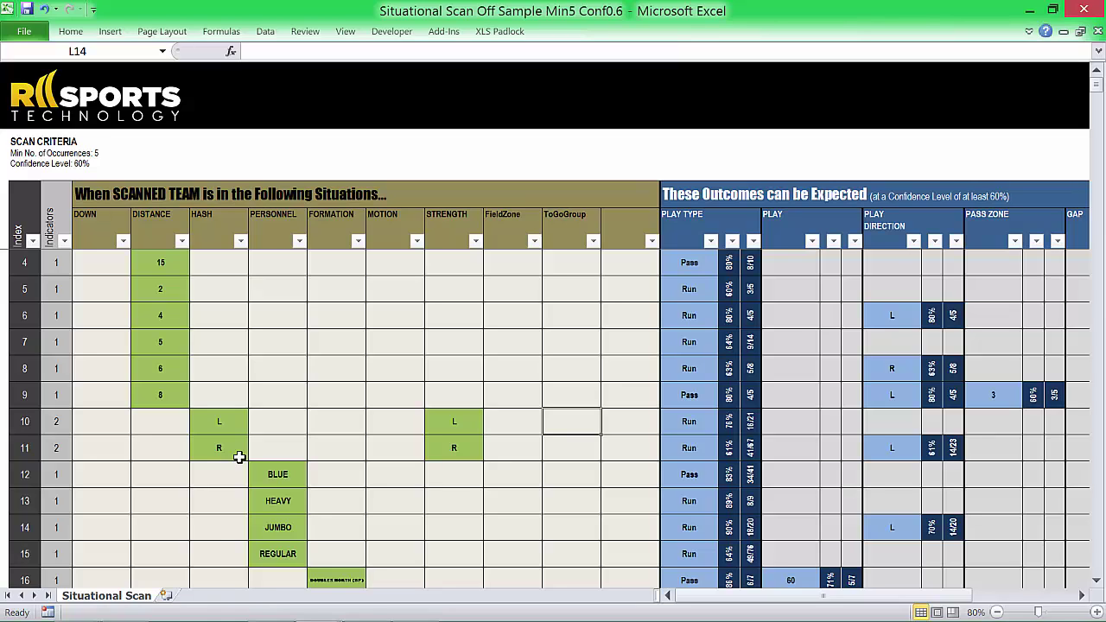
Step: Examine the PLAY TYPE outcome of the index 10 row with its confidence percentage and occurrence ratio
key(Right)
key(Right)
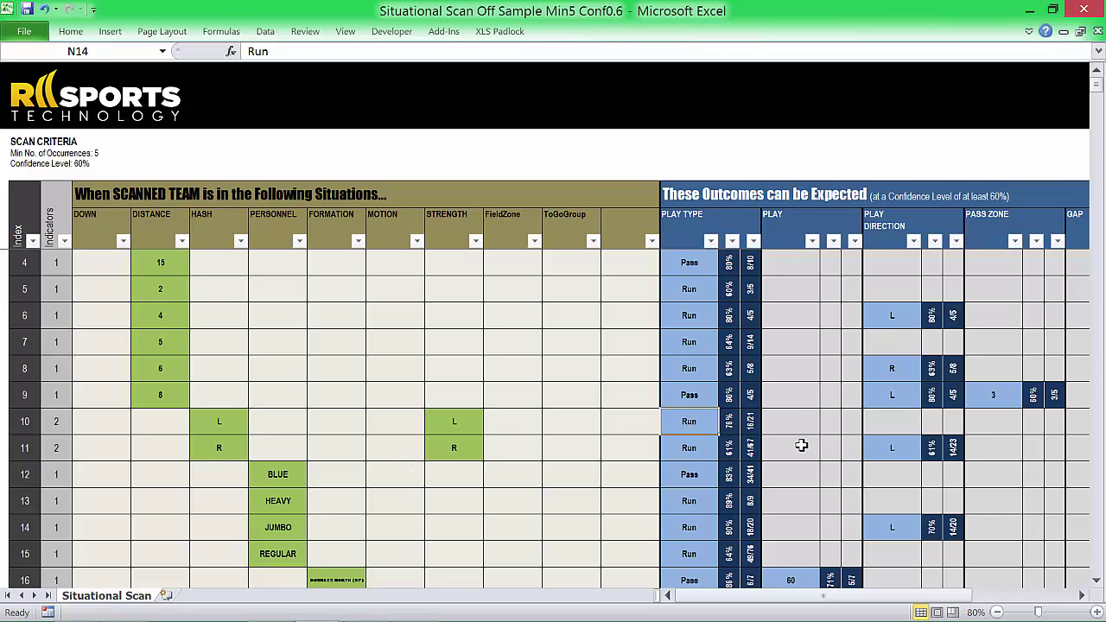
key(Right)
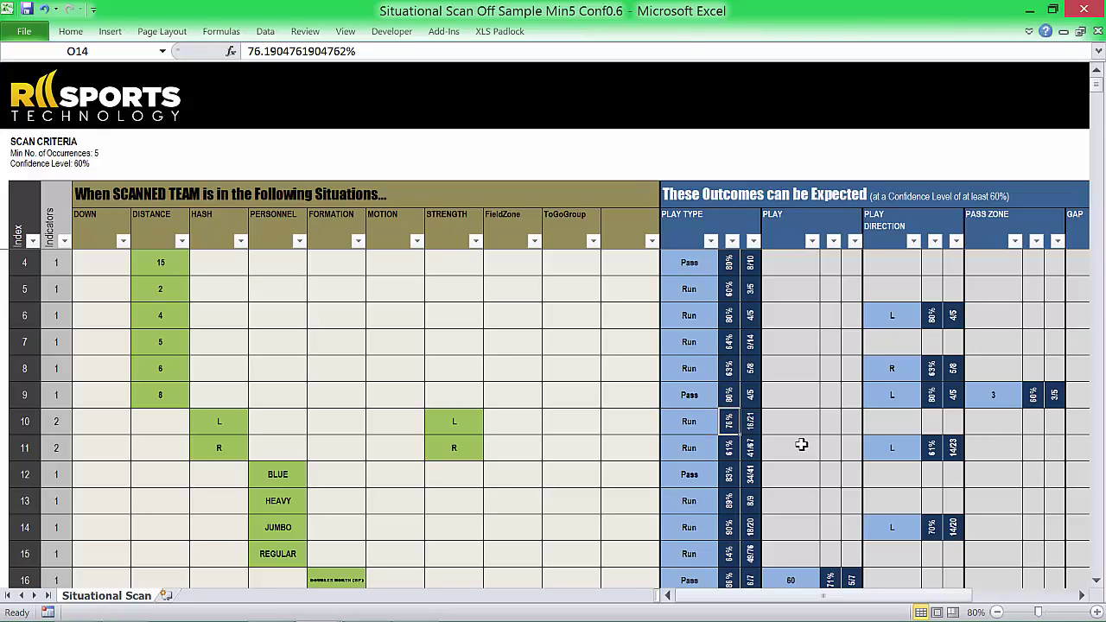
key(Right)
key(Left)
key(Right)
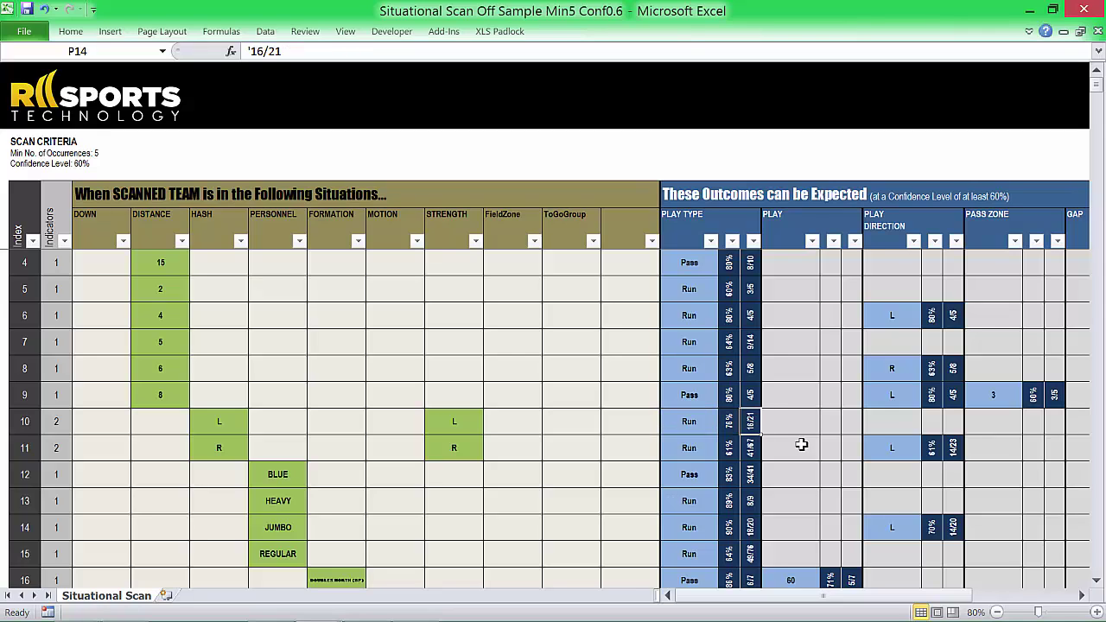
key(Left)
key(Left)
key(Left)
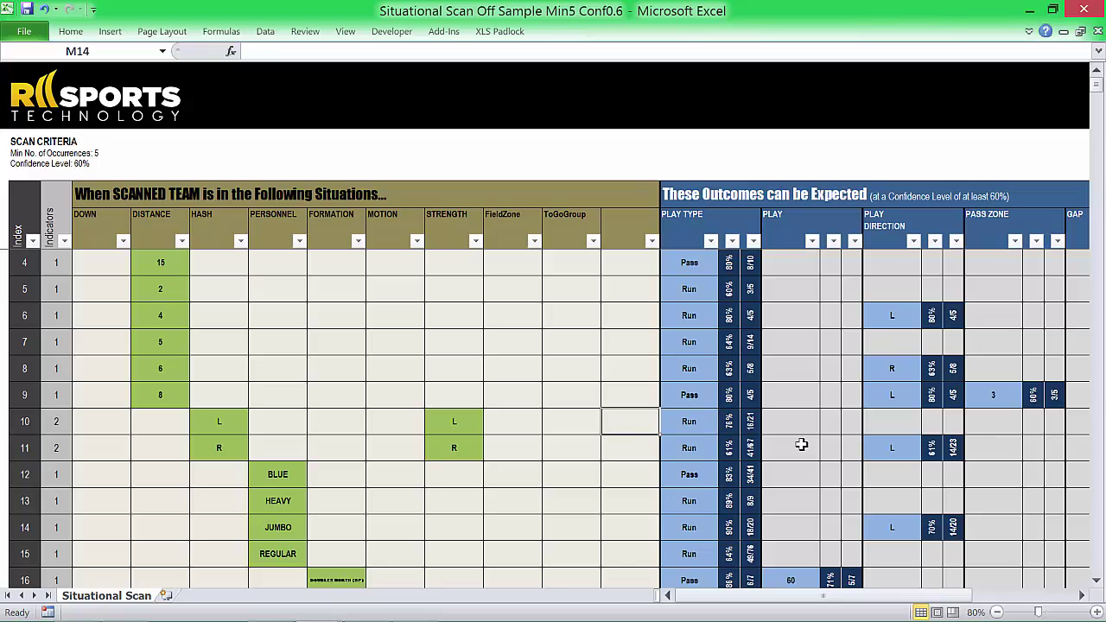
key(Right)
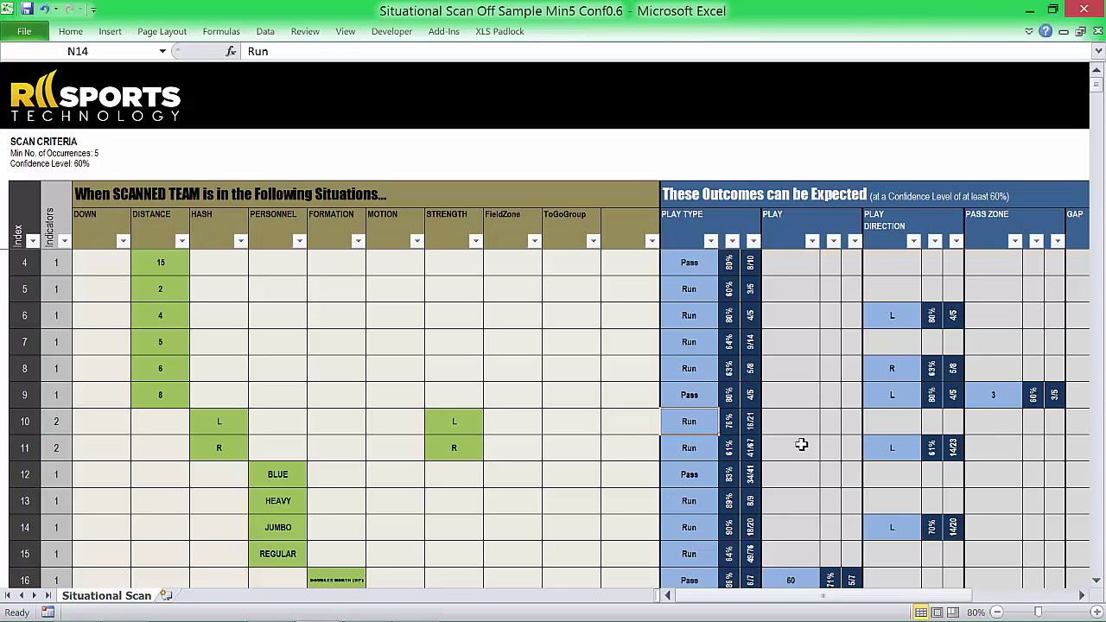
key(Right)
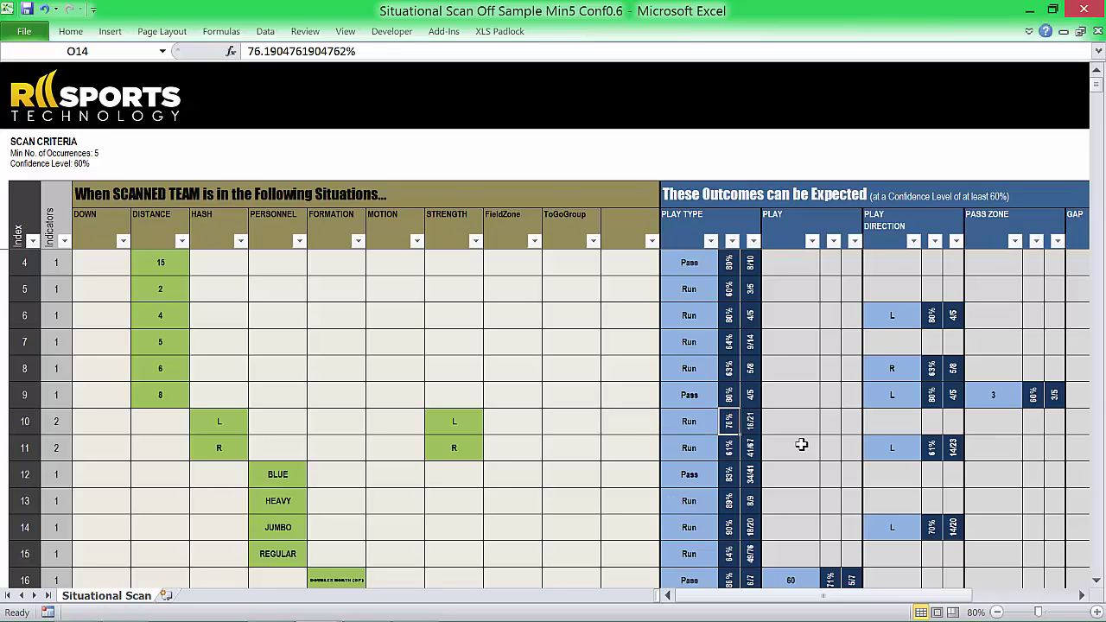
key(Left)
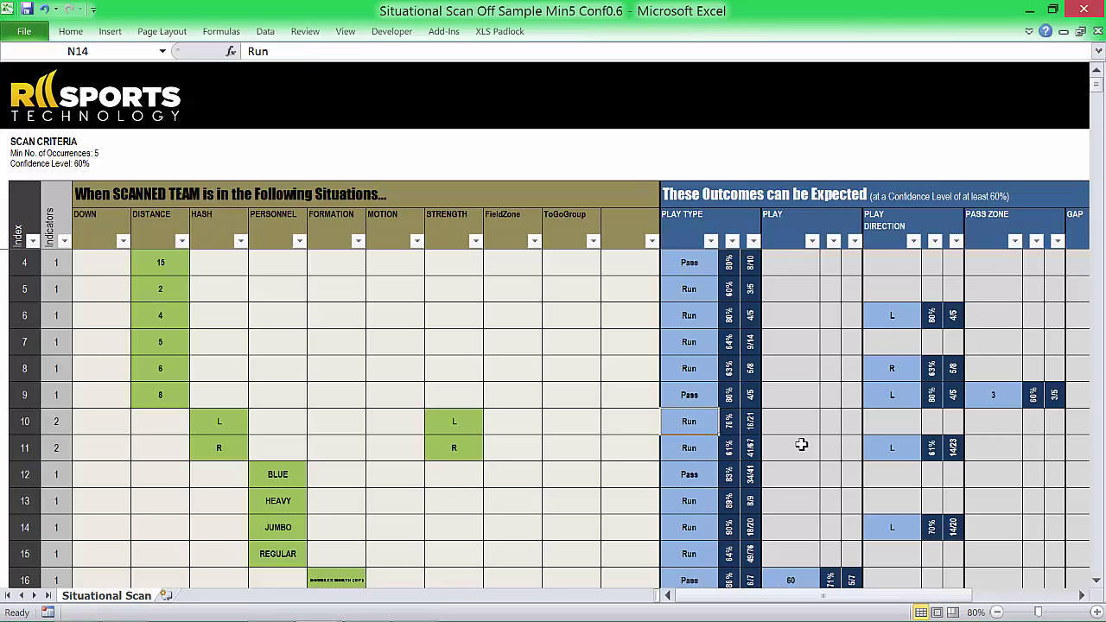
key(Right)
key(Right)
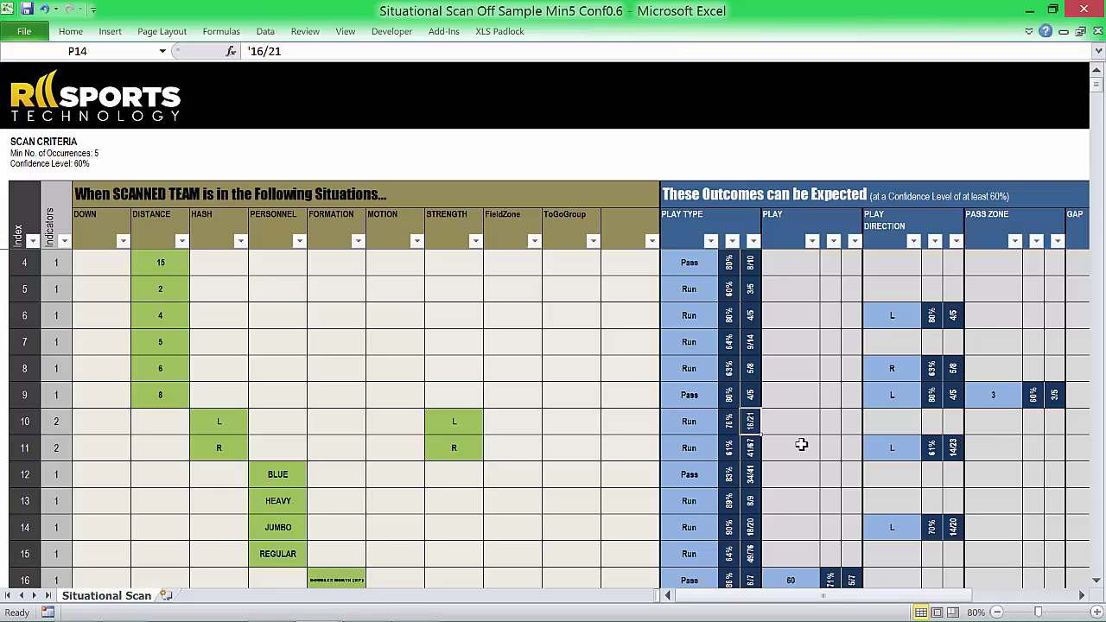
Step: Check the remaining outcome columns of the index 10 row, from PLAY through BALL CARRIER, and return to its Indicators cell
drag(924, 596, 987, 599)
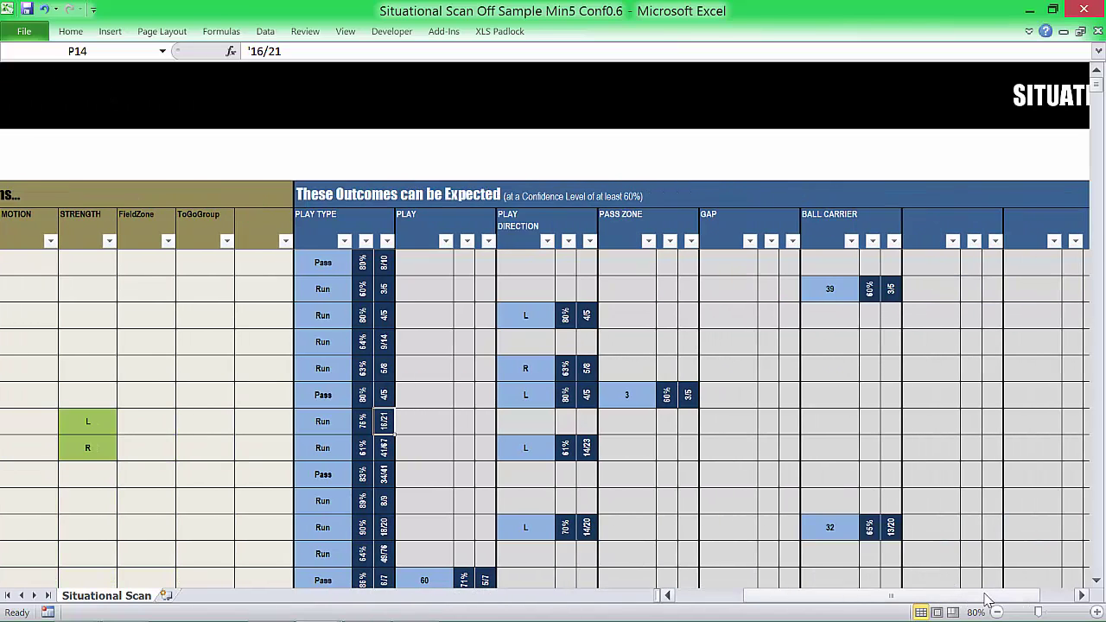
key(Right)
key(Right)
key(Right)
key(Right)
key(Right)
key(Right)
key(Right)
key(Right)
key(Right)
key(Right)
key(Right)
key(Right)
key(Right)
key(Right)
key(Right)
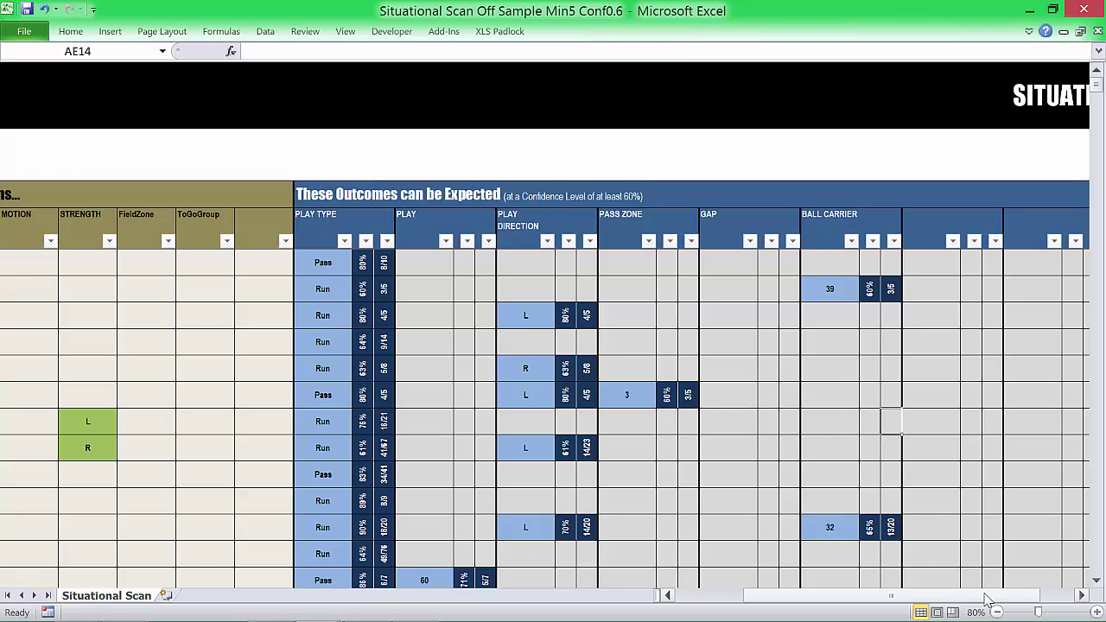
key(Left)
key(Left)
key(Left)
key(Left)
key(Left)
key(Left)
key(Left)
key(Left)
key(Left)
key(Left)
key(Left)
key(Left)
key(Left)
key(Left)
key(Left)
key(Left)
key(Left)
key(Left)
key(Left)
key(Left)
key(Left)
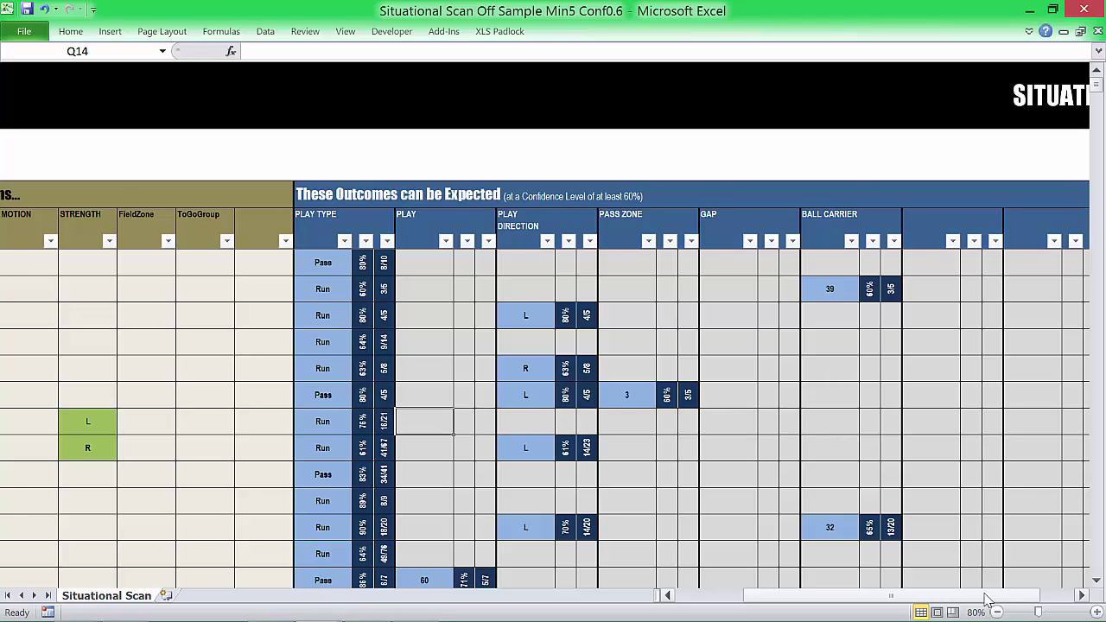
key(Left)
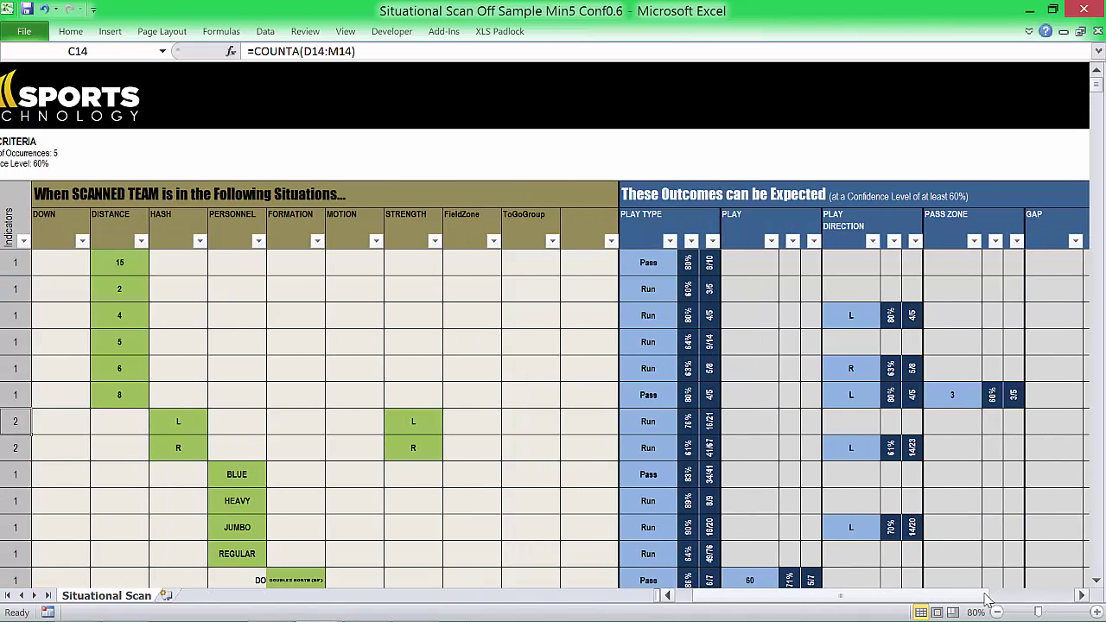
Step: Go down the Indicators column to find a situation that combines three indicators, ending at cell C44
key(Down)
key(Down)
key(Down)
key(Down)
key(Down)
key(Down)
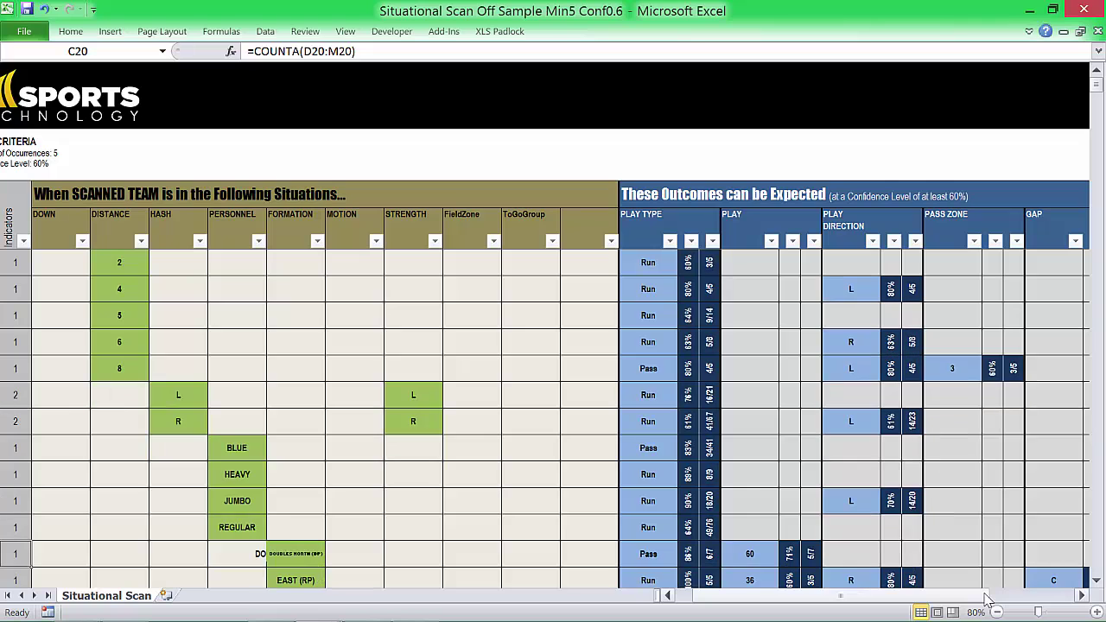
key(Down)
key(Down)
key(Down)
key(Down)
key(Down)
key(Down)
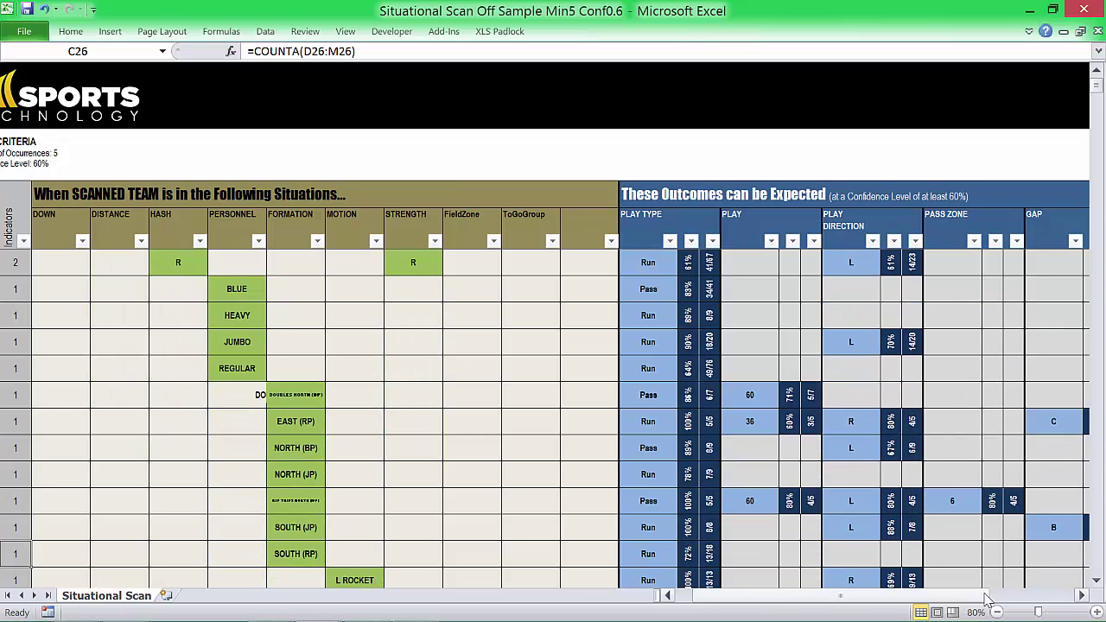
key(Down)
key(Down)
key(Down)
key(Down)
key(Down)
key(Down)
key(Down)
key(Down)
key(Down)
key(Down)
key(Down)
key(Down)
key(Down)
key(Down)
key(Down)
key(Down)
key(Down)
key(Down)
key(Down)
key(Down)
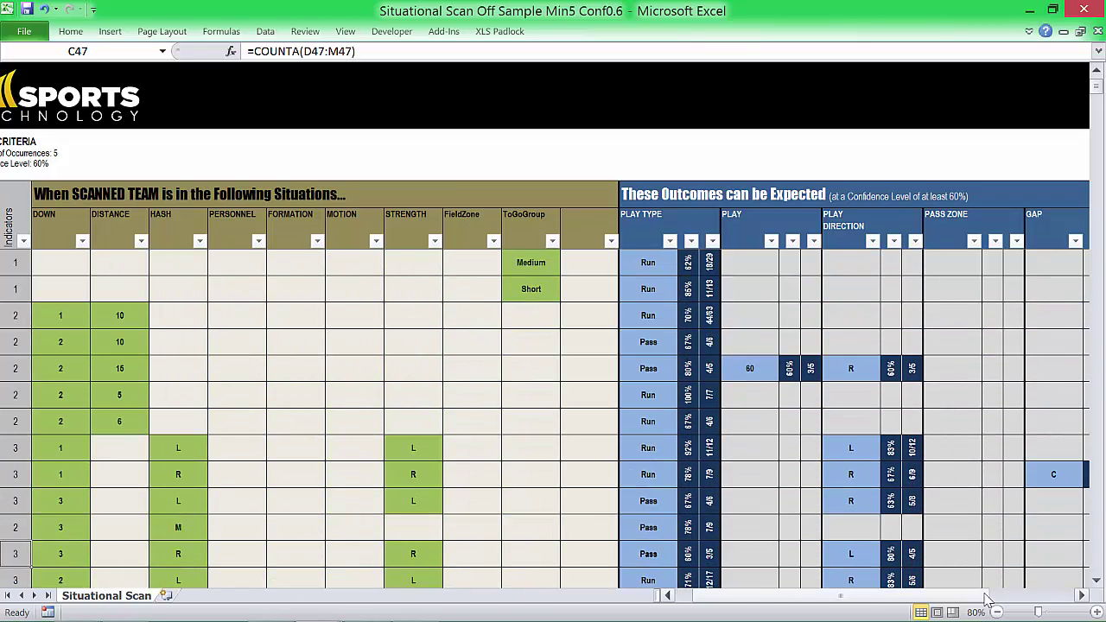
key(Up)
key(Up)
key(Up)
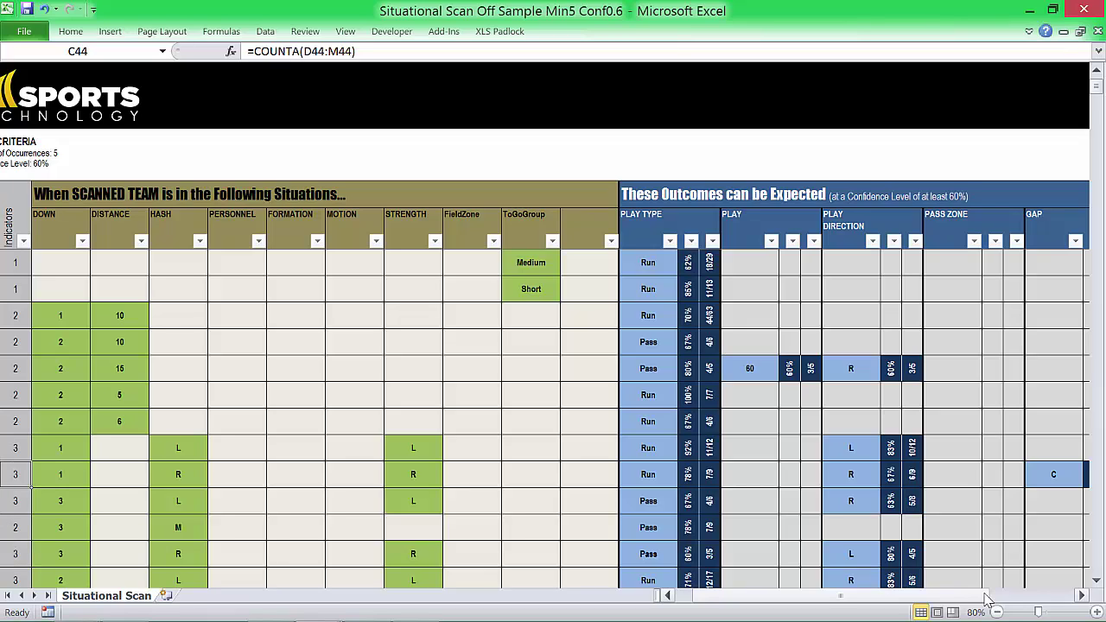
key(Down)
key(Up)
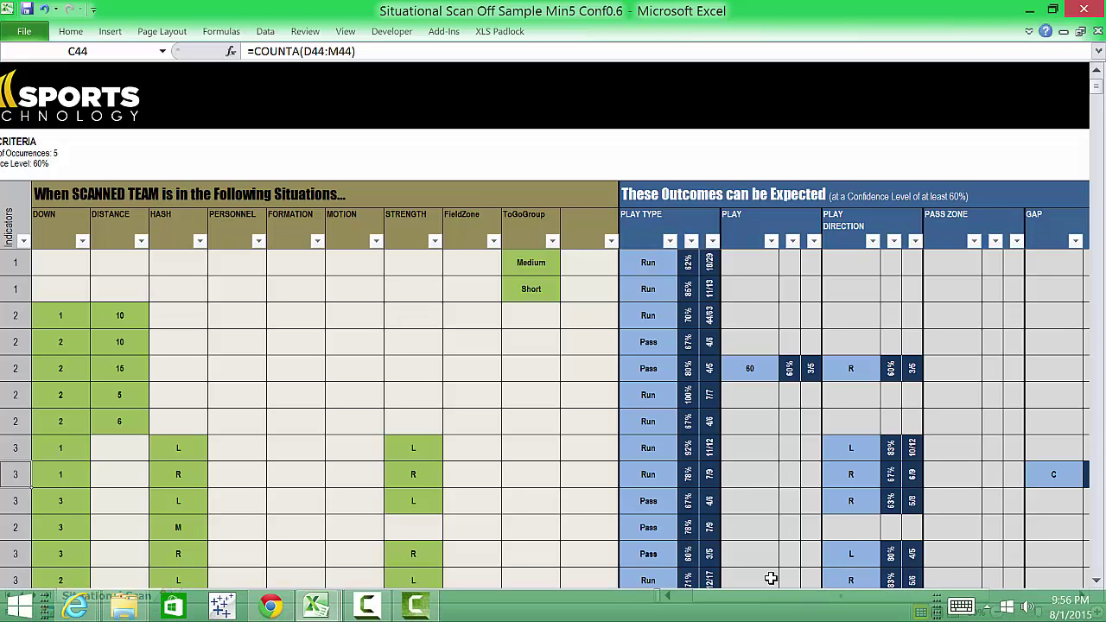
Step: Examine the situation indicators of the index 40 row: DOWN, HASH and STRENGTH
drag(749, 595, 730, 603)
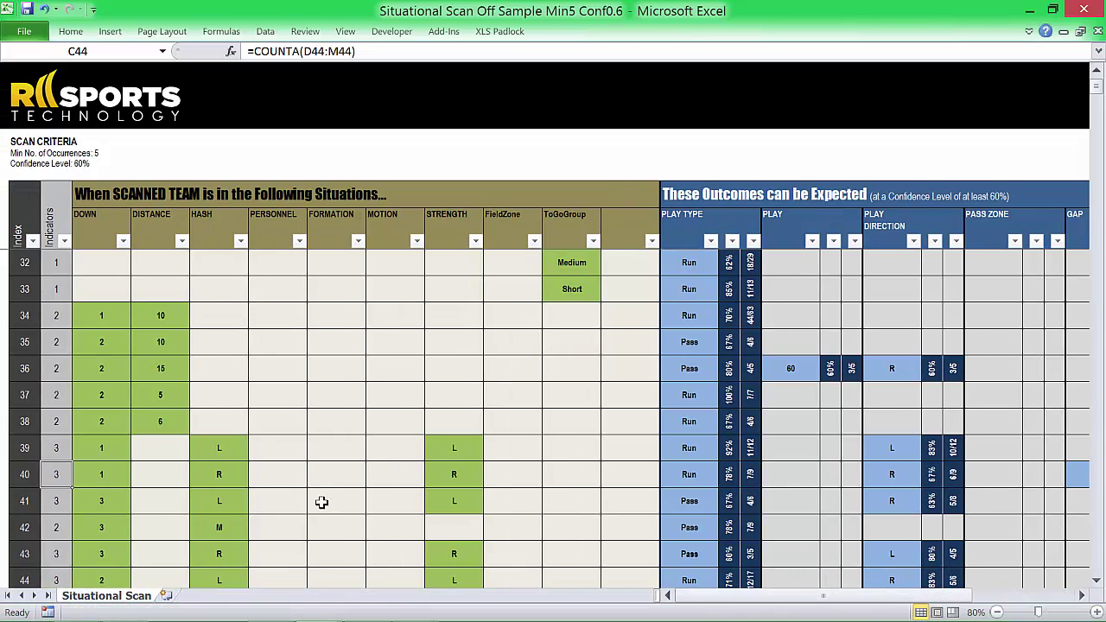
click(104, 473)
click(226, 471)
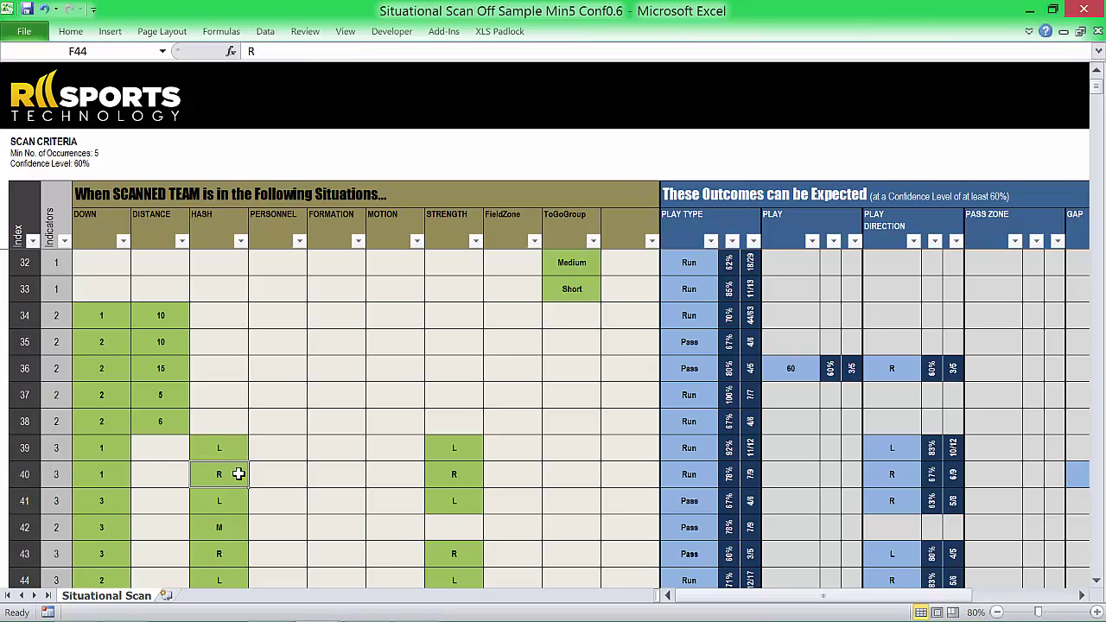
click(465, 471)
Step: Examine the expected outcomes of the index 40 row under PLAY TYPE, PLAY DIRECTION and GAP
click(687, 474)
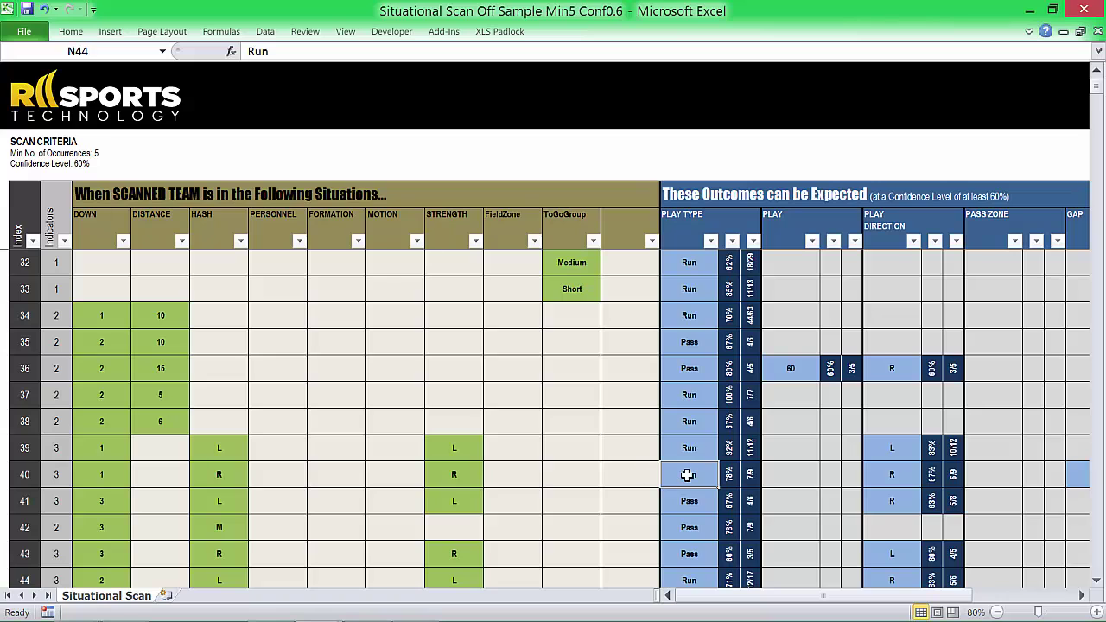
click(897, 474)
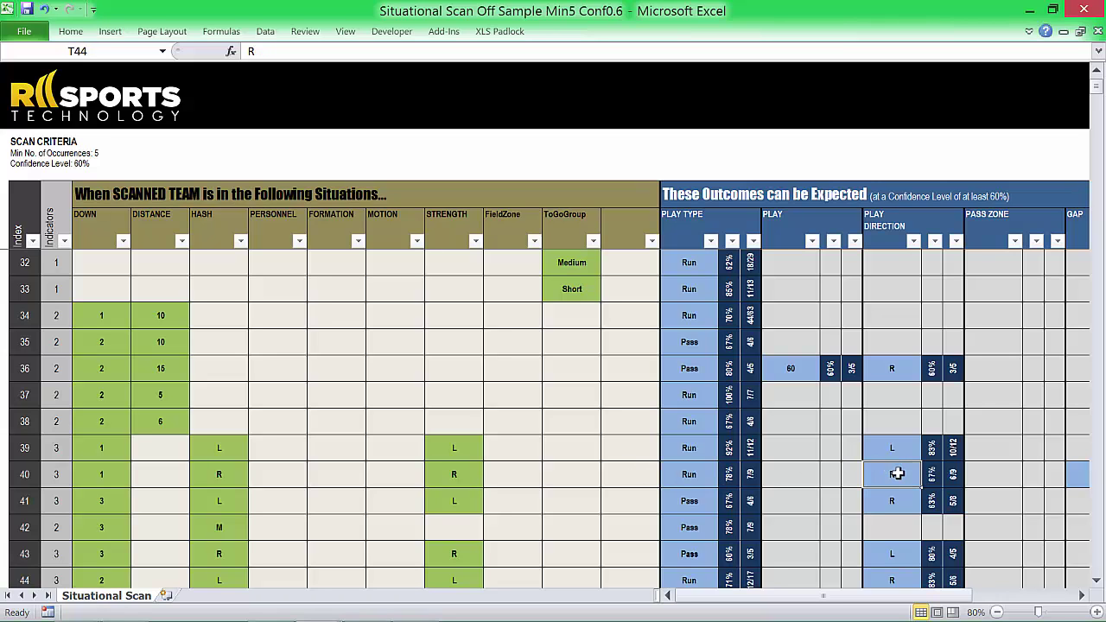
drag(870, 602, 921, 603)
click(856, 477)
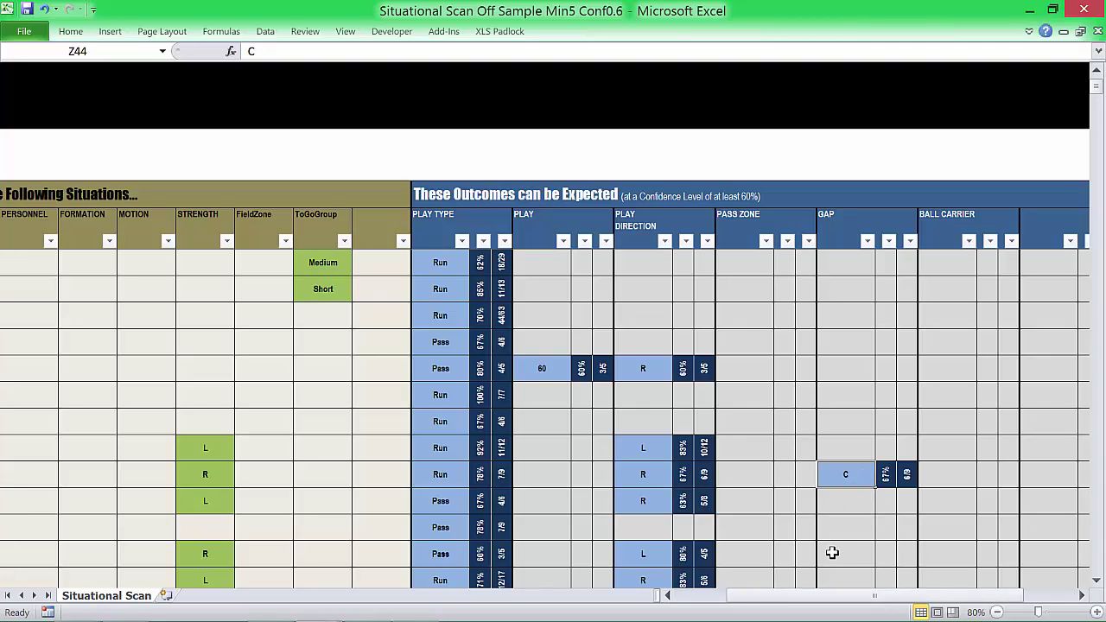
drag(890, 600, 786, 598)
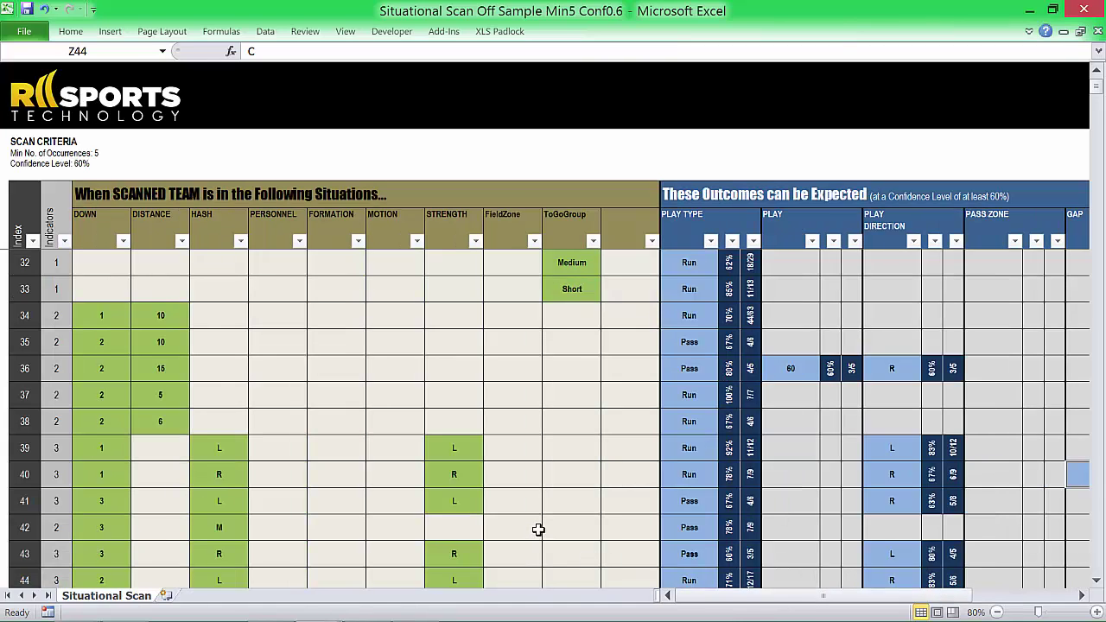
Step: Look through the rows below index 40 to see how two and three situation indicators are combined across the columns
scroll(476, 481, down, 7)
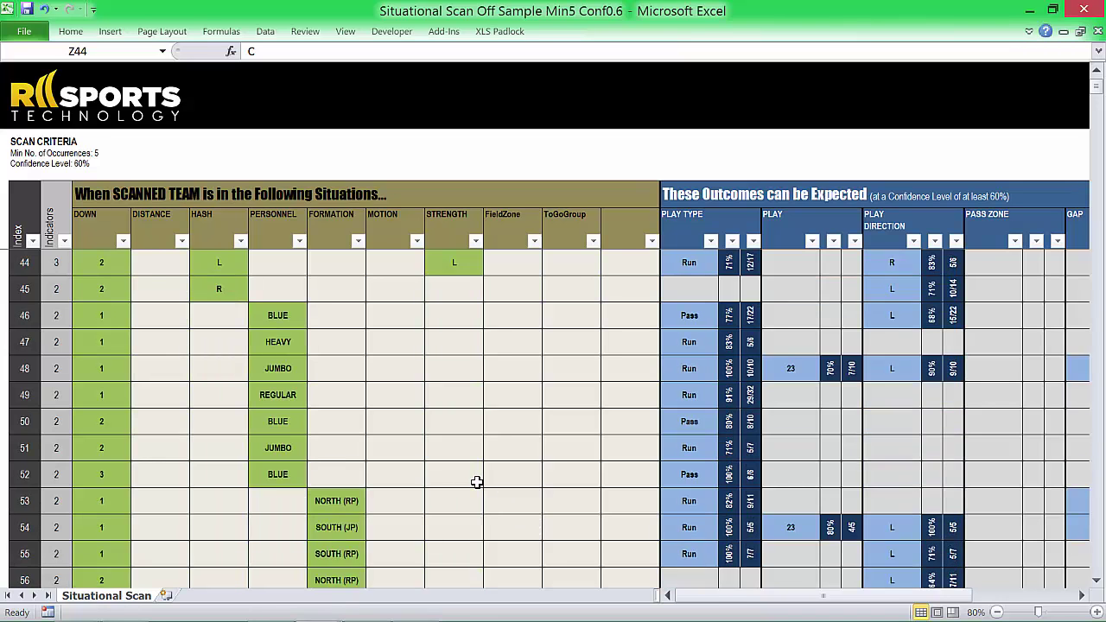
scroll(477, 481, down, 16)
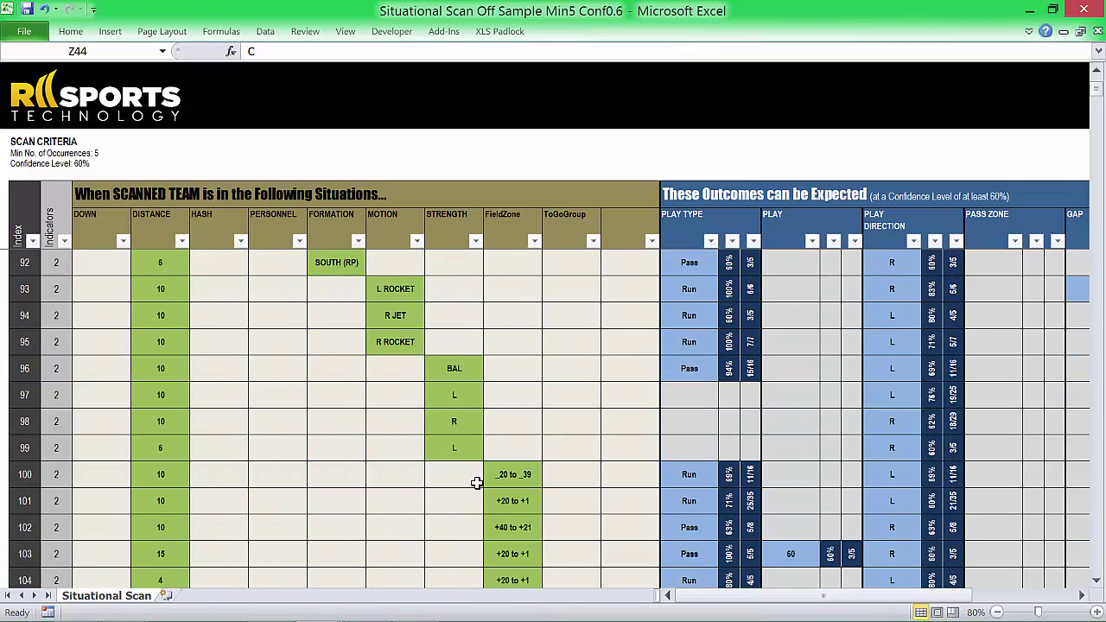
scroll(477, 482, down, 4)
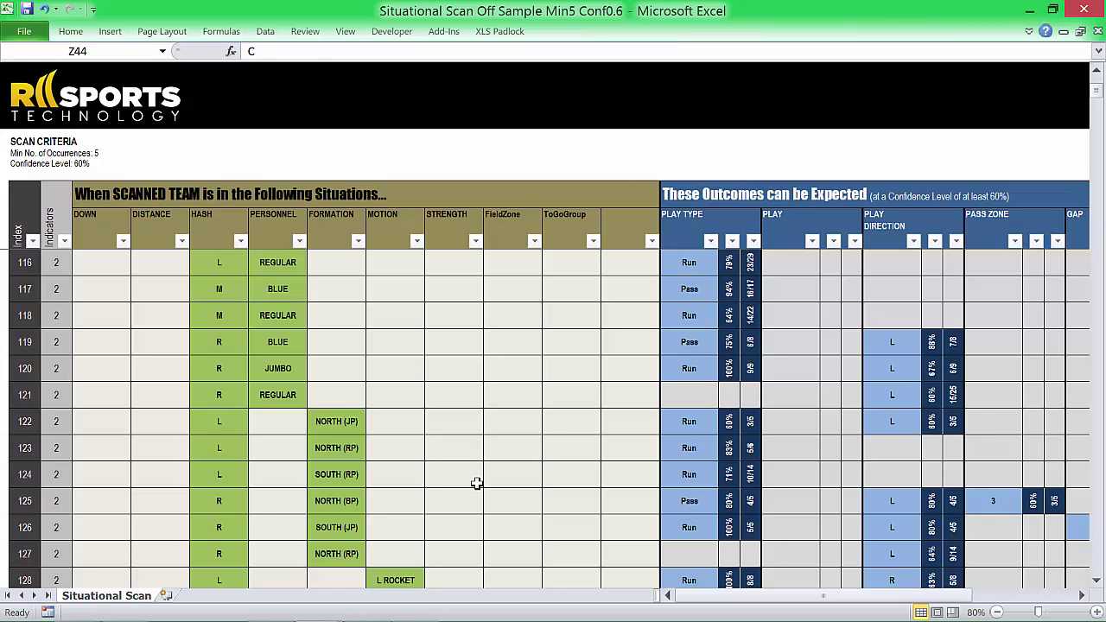
scroll(477, 483, down, 7)
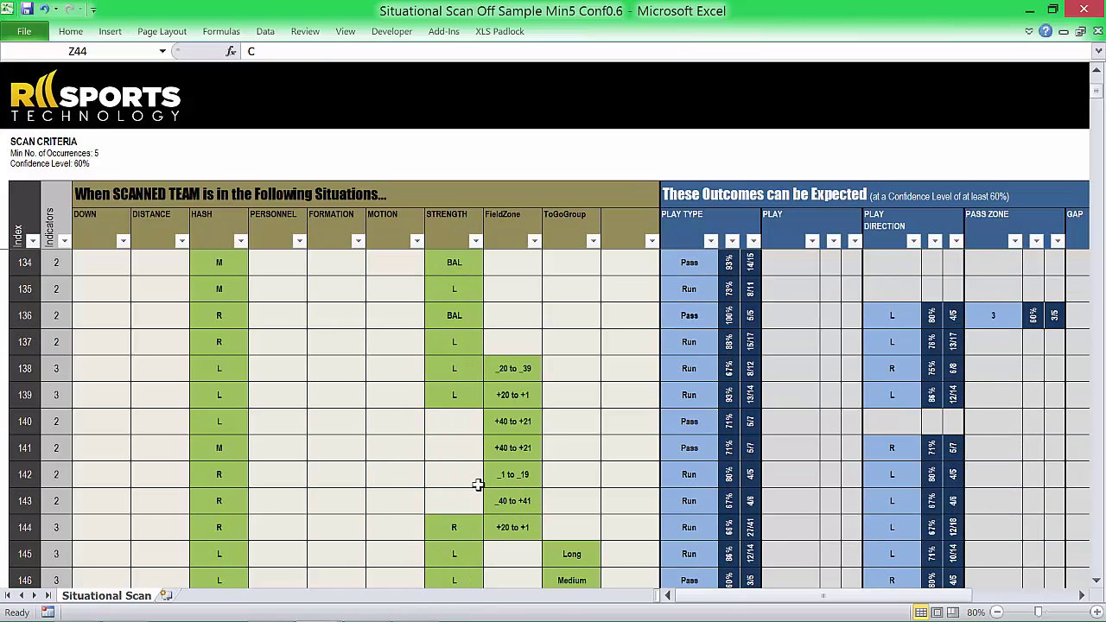
scroll(477, 485, down, 1)
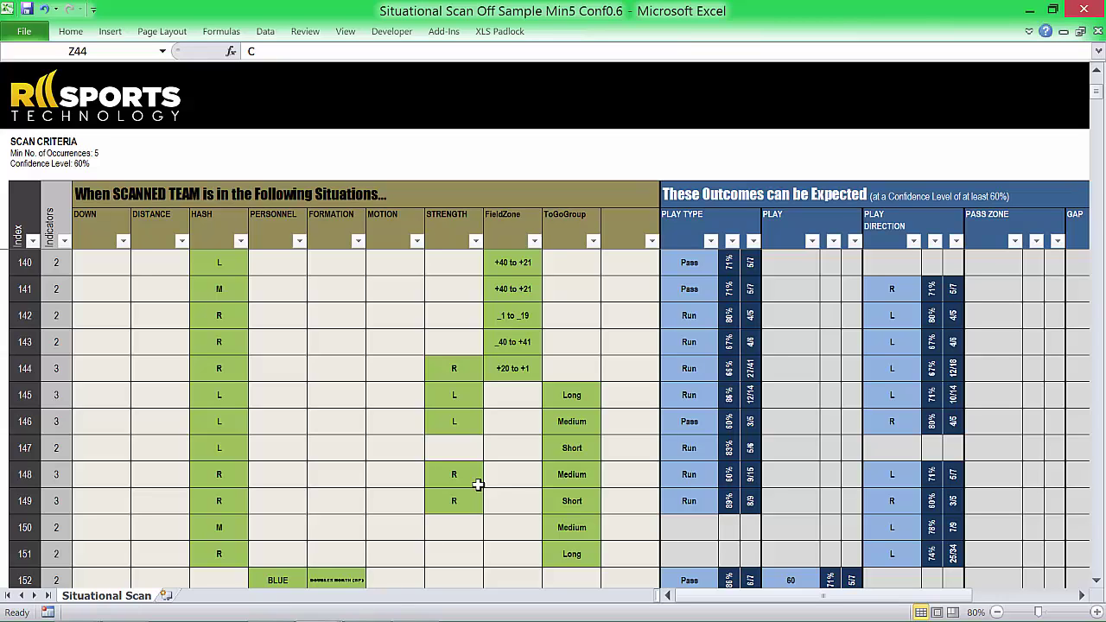
scroll(477, 486, up, 5)
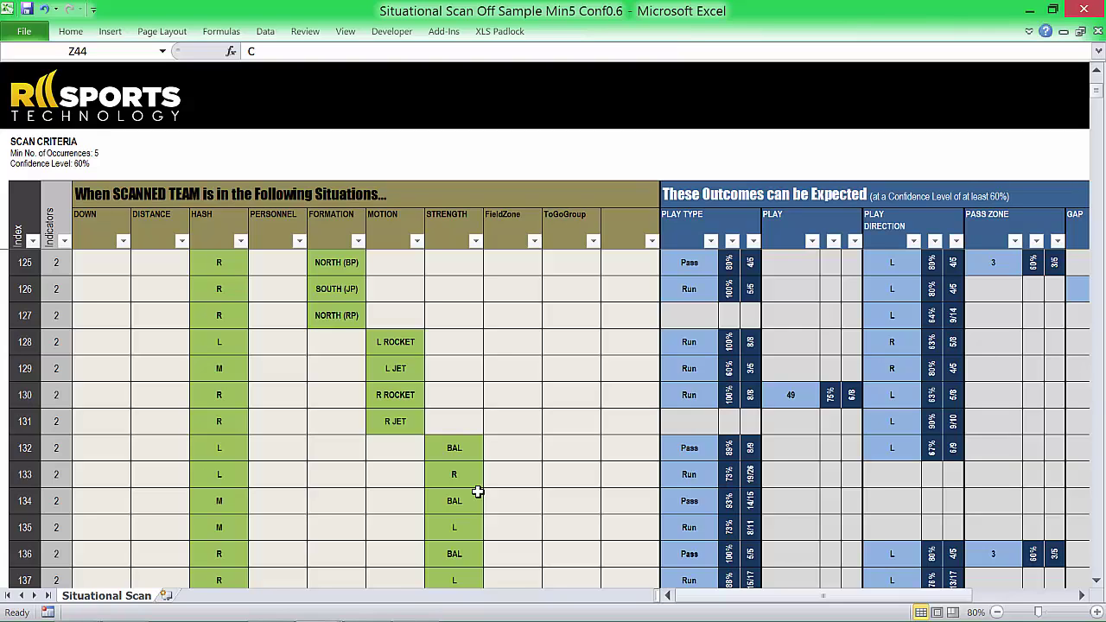
scroll(478, 491, down, 12)
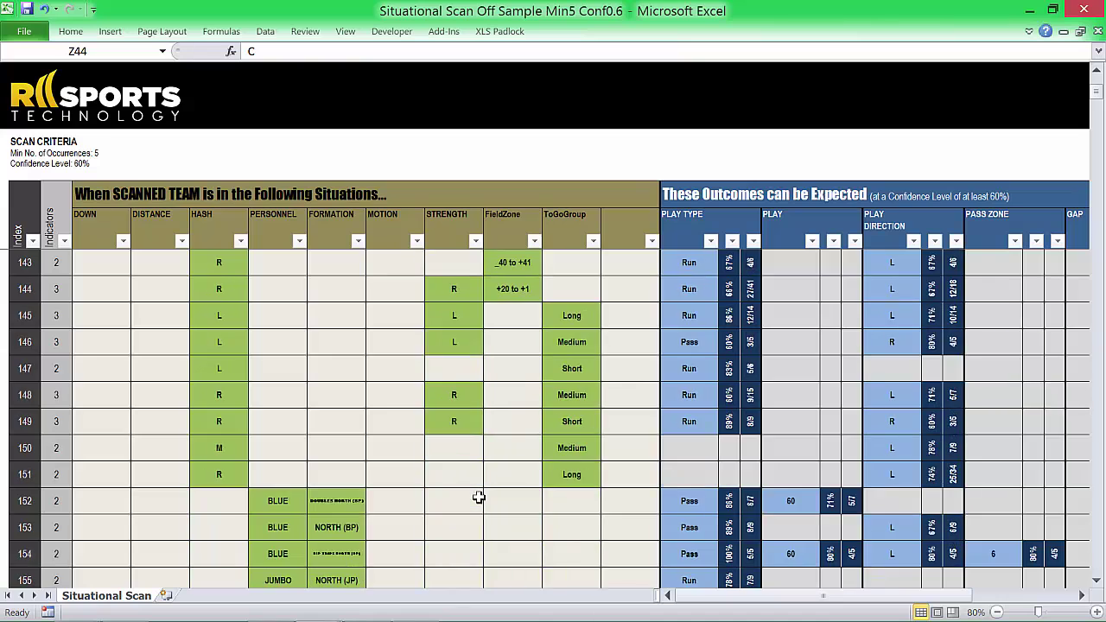
scroll(478, 497, down, 4)
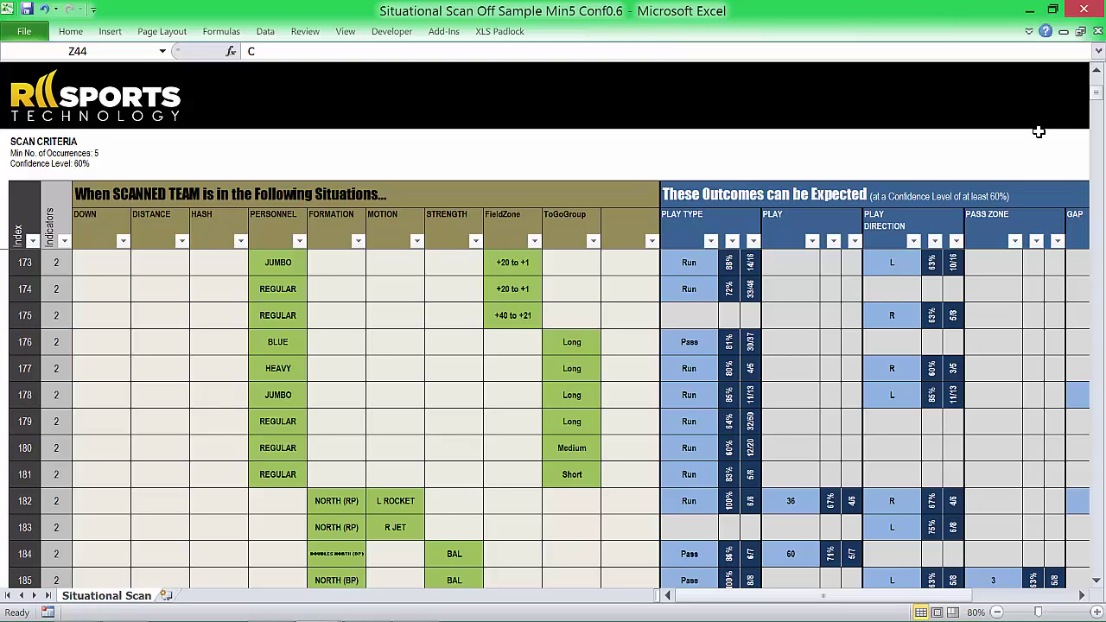
Step: Filter the FORMATION column to show only the EAST (RP) situations
drag(1098, 104, 1098, 84)
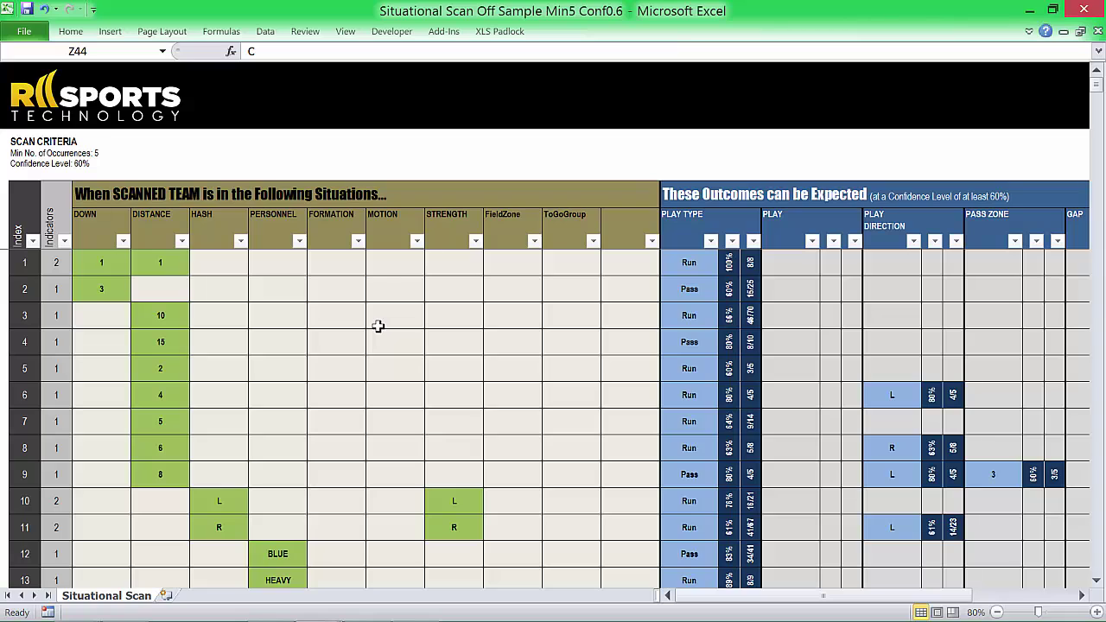
click(358, 241)
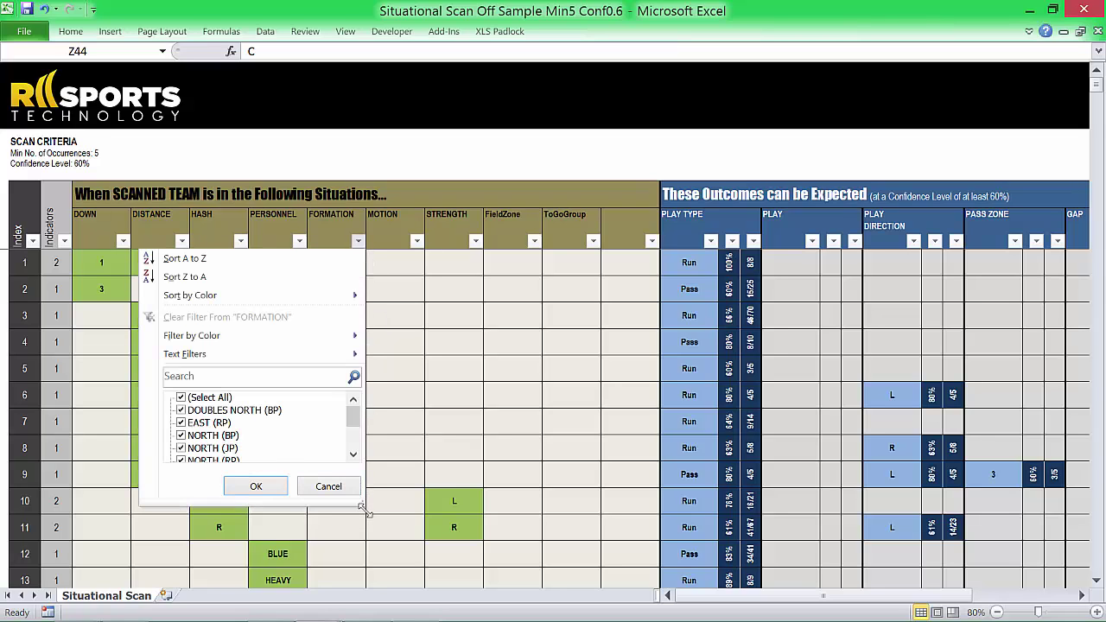
drag(362, 503, 391, 562)
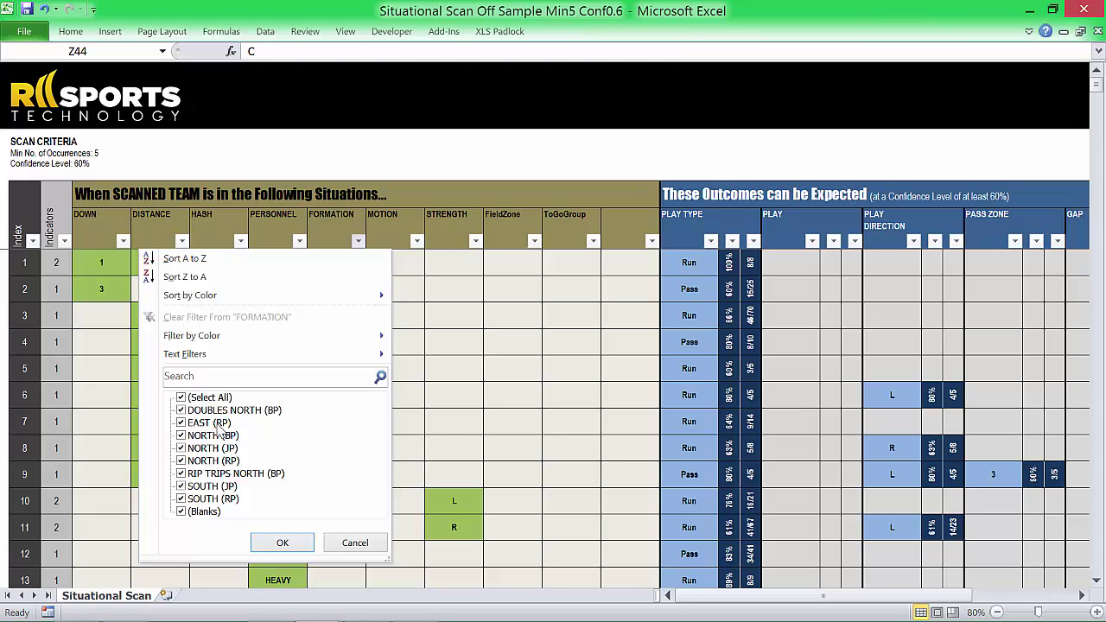
click(182, 397)
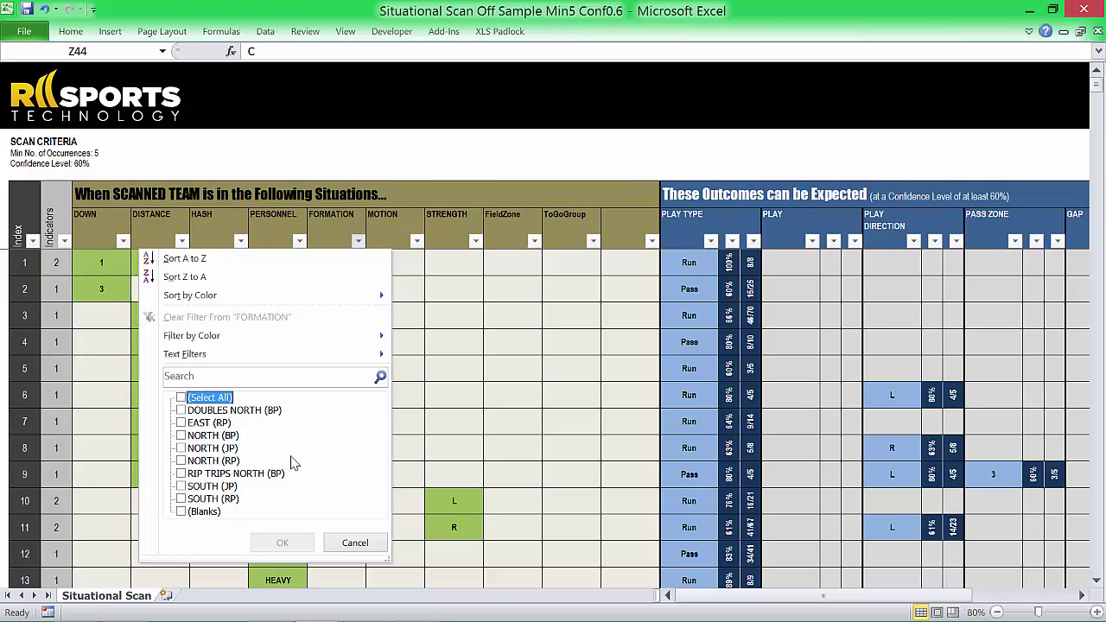
click(182, 423)
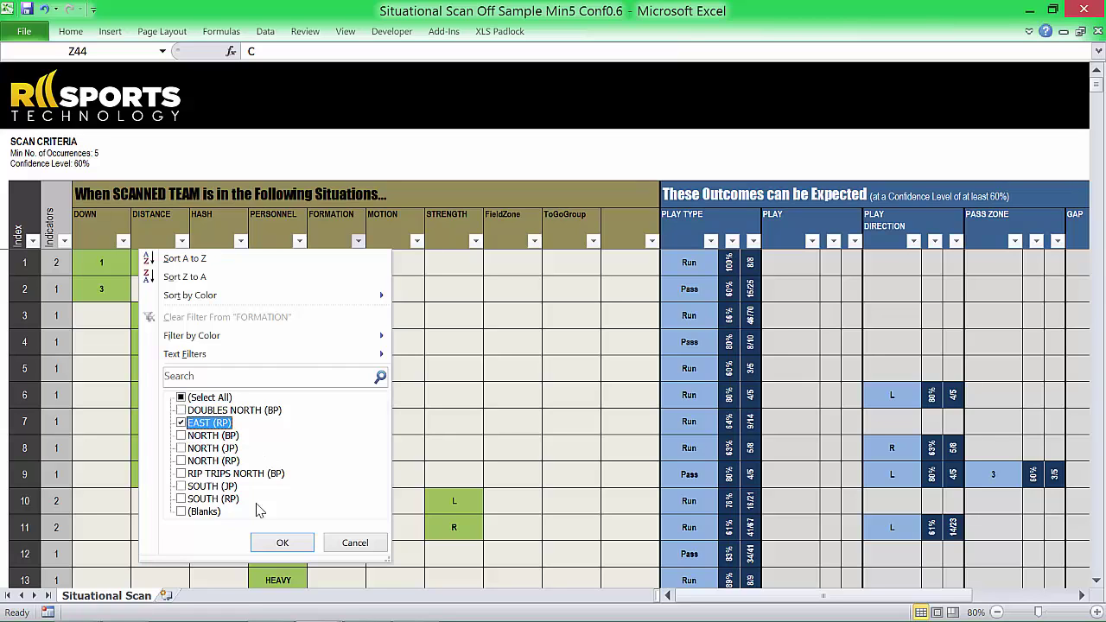
click(295, 543)
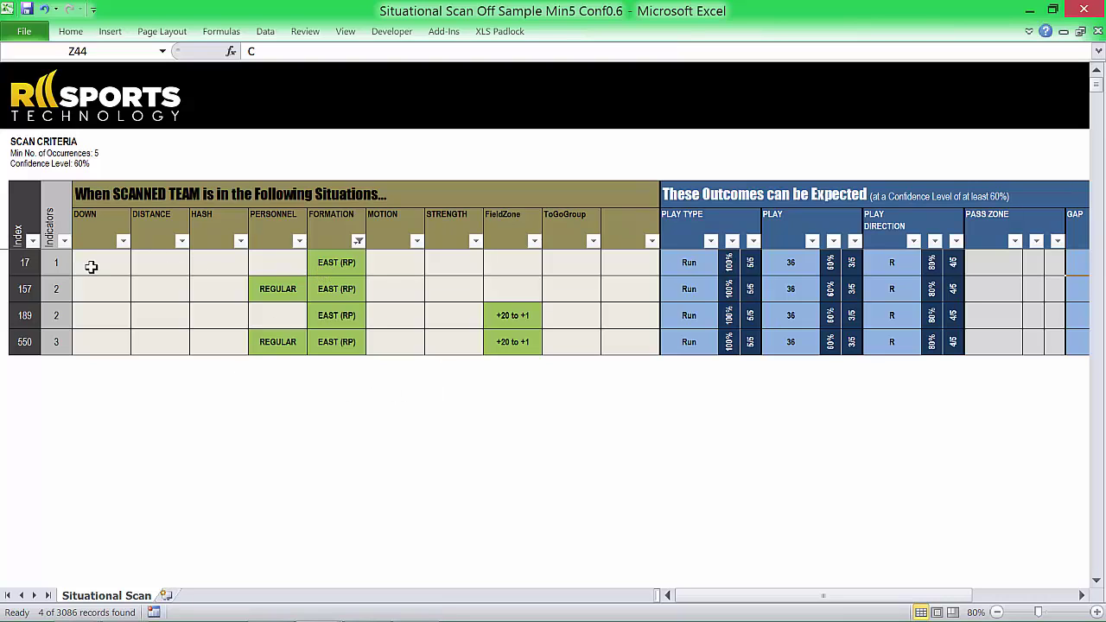
Step: Examine the index 17 row from its FORMATION indicator through the PLAY TYPE and PLAY outcomes
click(342, 262)
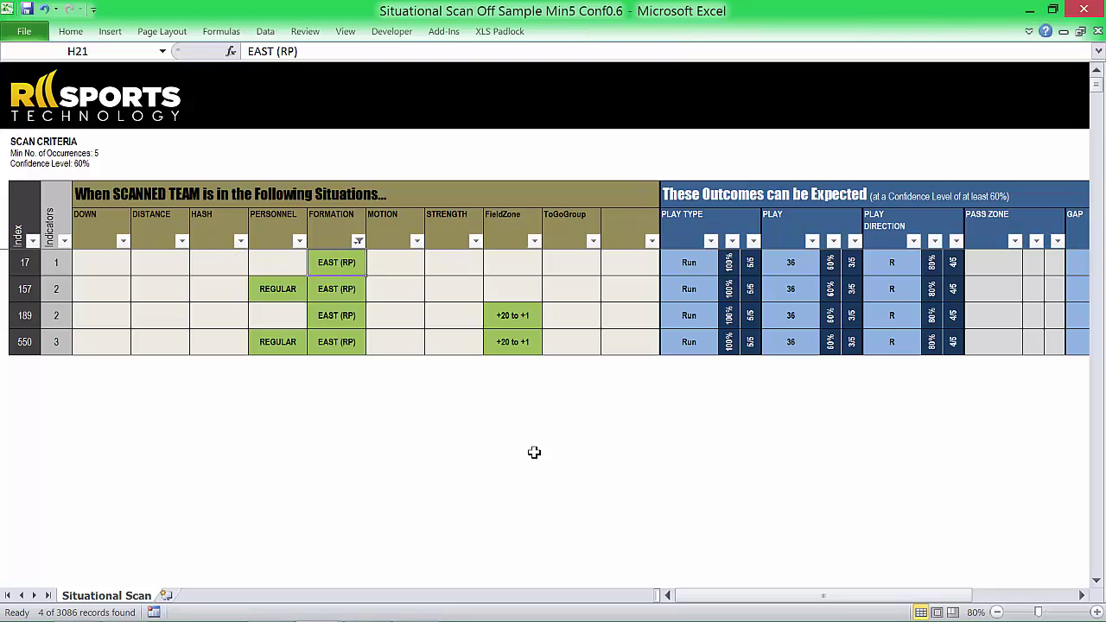
key(Right)
key(Right)
key(Right)
key(Right)
key(Right)
key(Right)
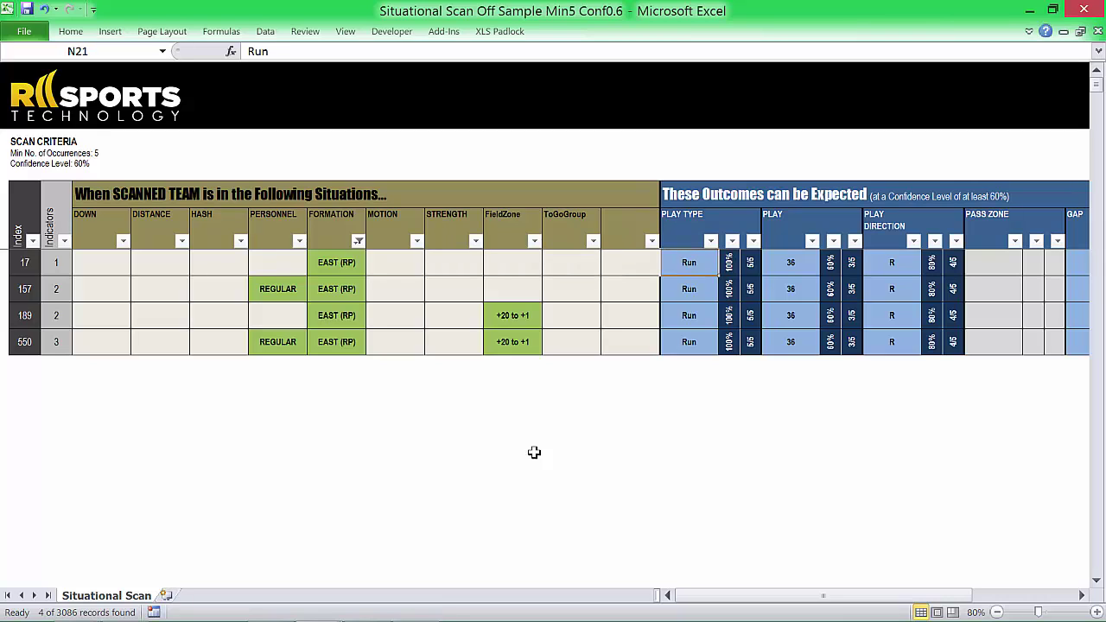
key(Right)
key(Right)
key(Right)
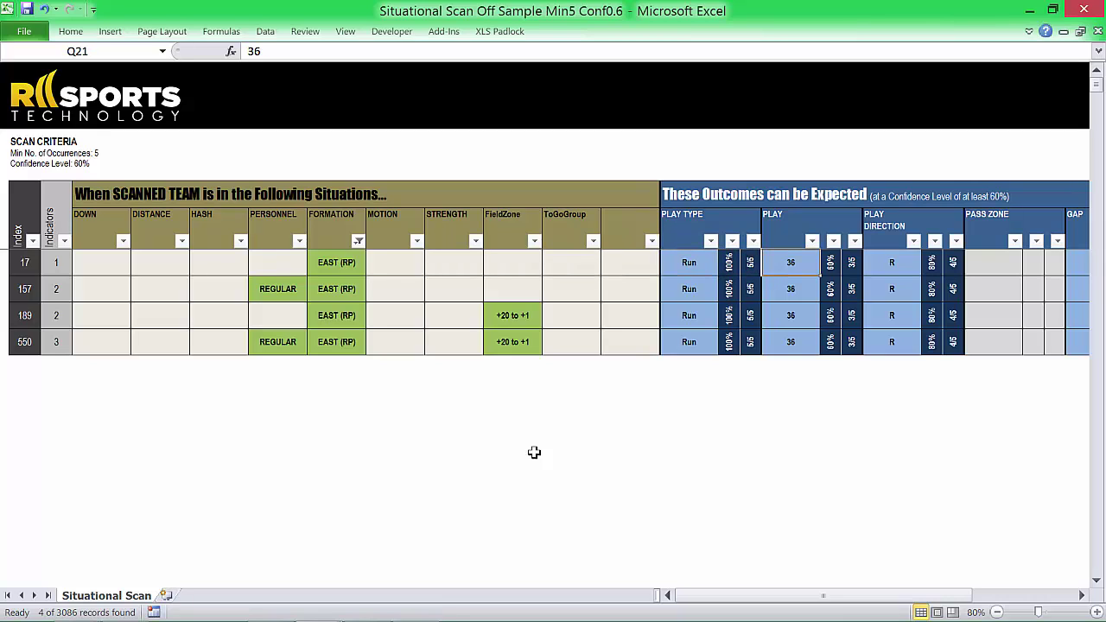
Step: Examine the PLAY DIRECTION, GAP and BALL CARRIER outcomes of the index 17 row
drag(780, 602, 839, 602)
click(607, 270)
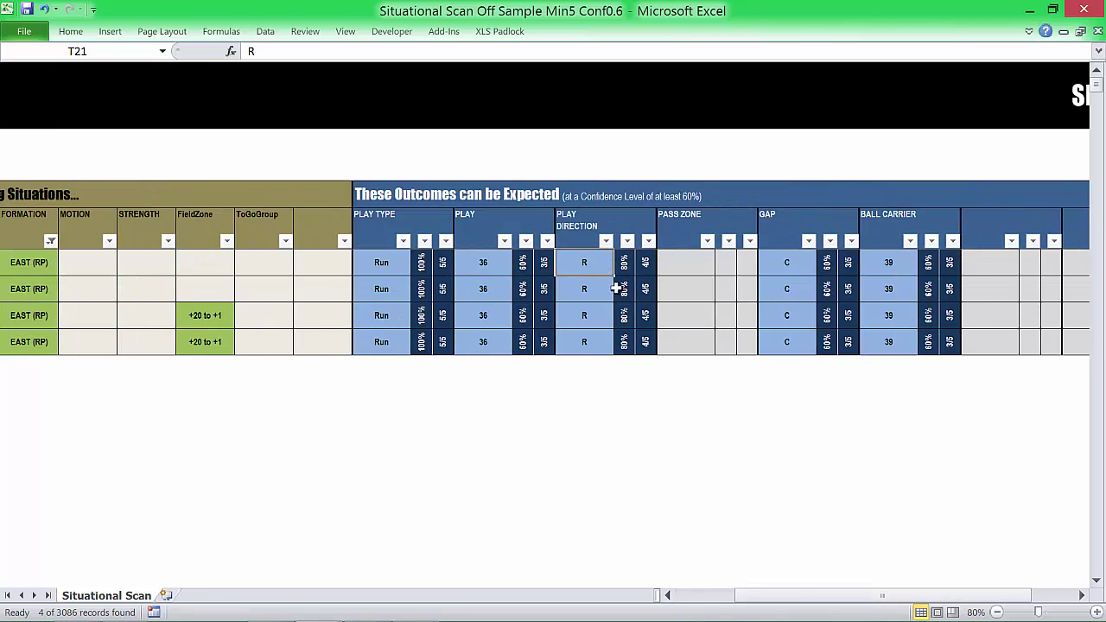
click(797, 262)
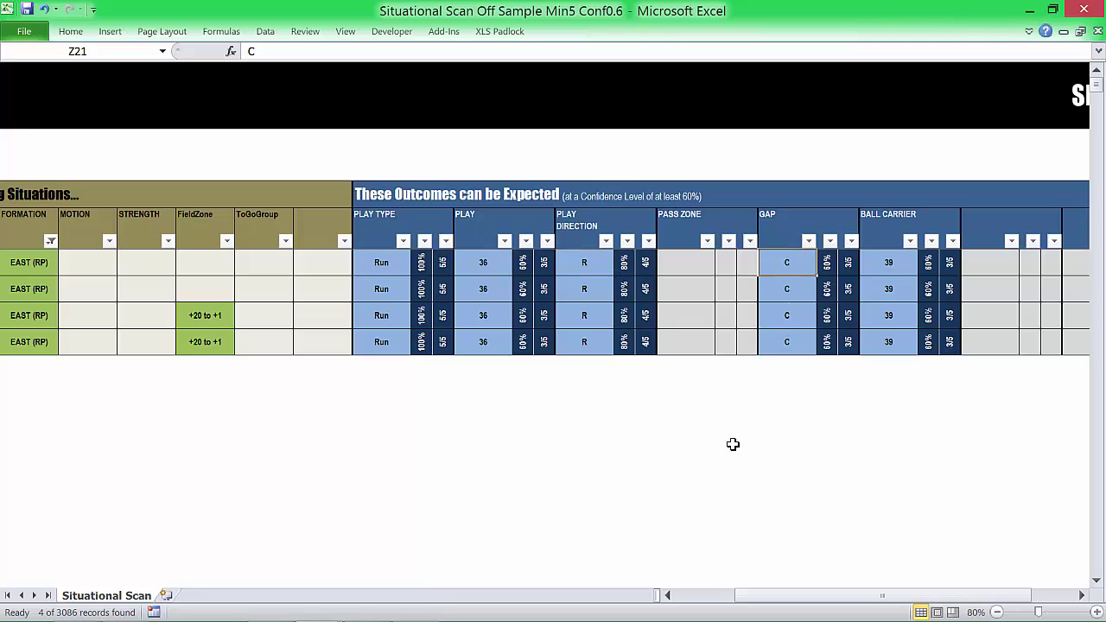
click(890, 262)
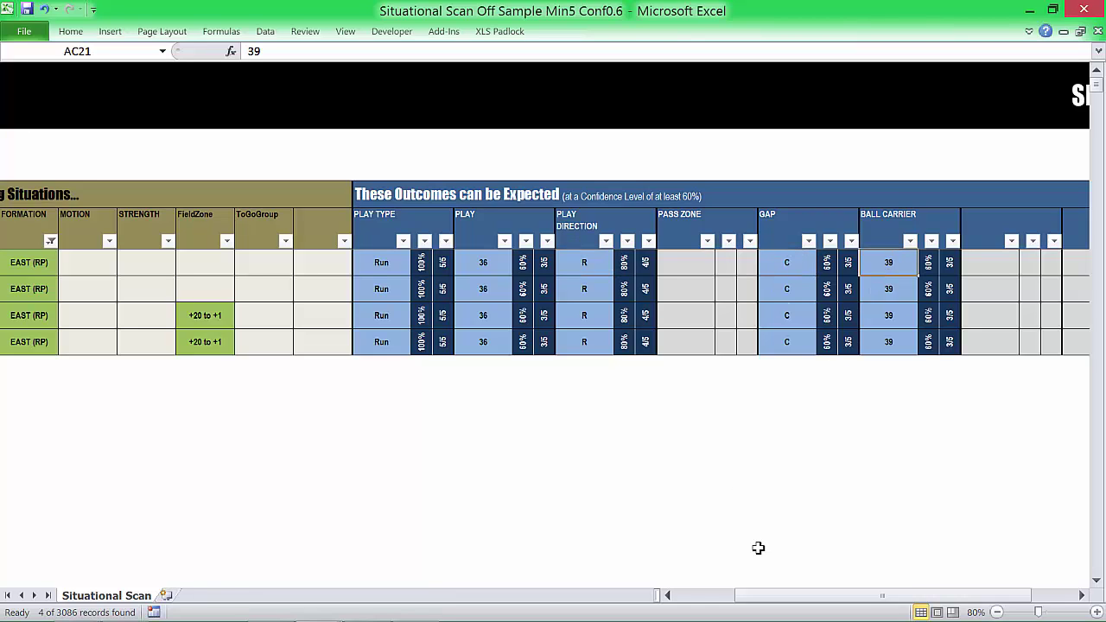
click(694, 599)
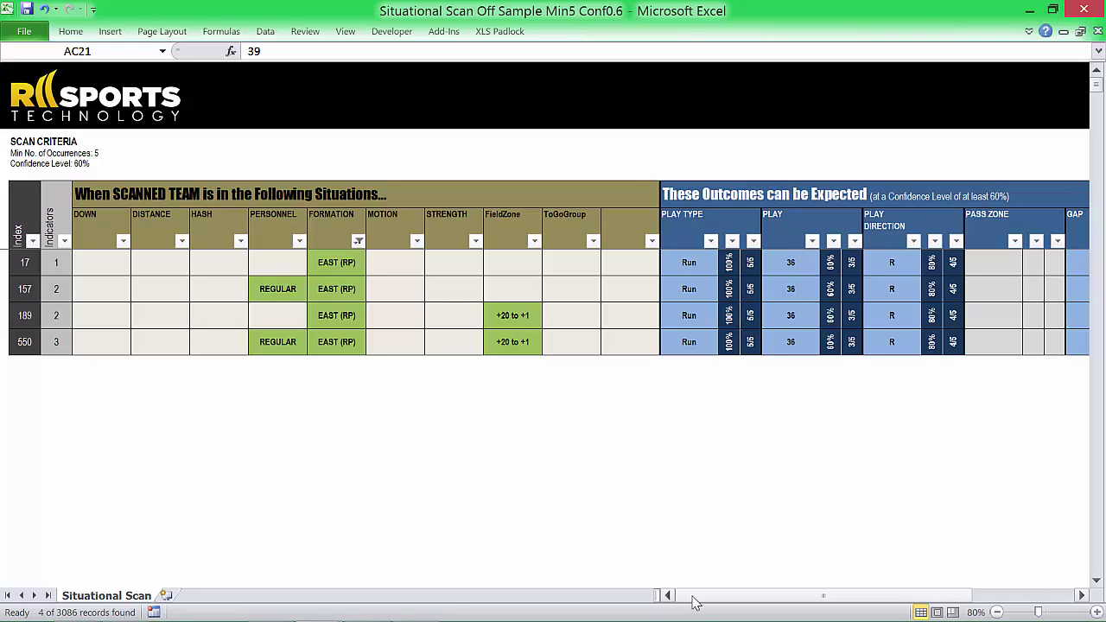
Step: Remove the EAST (RP) restriction by selecting all values in the FORMATION filter
click(359, 242)
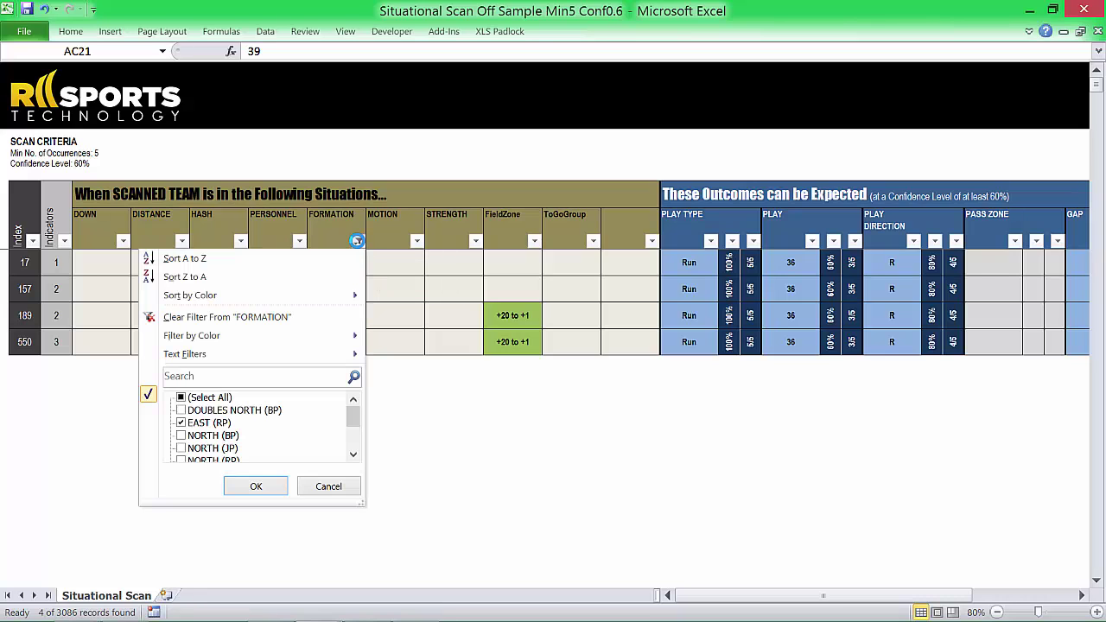
click(181, 399)
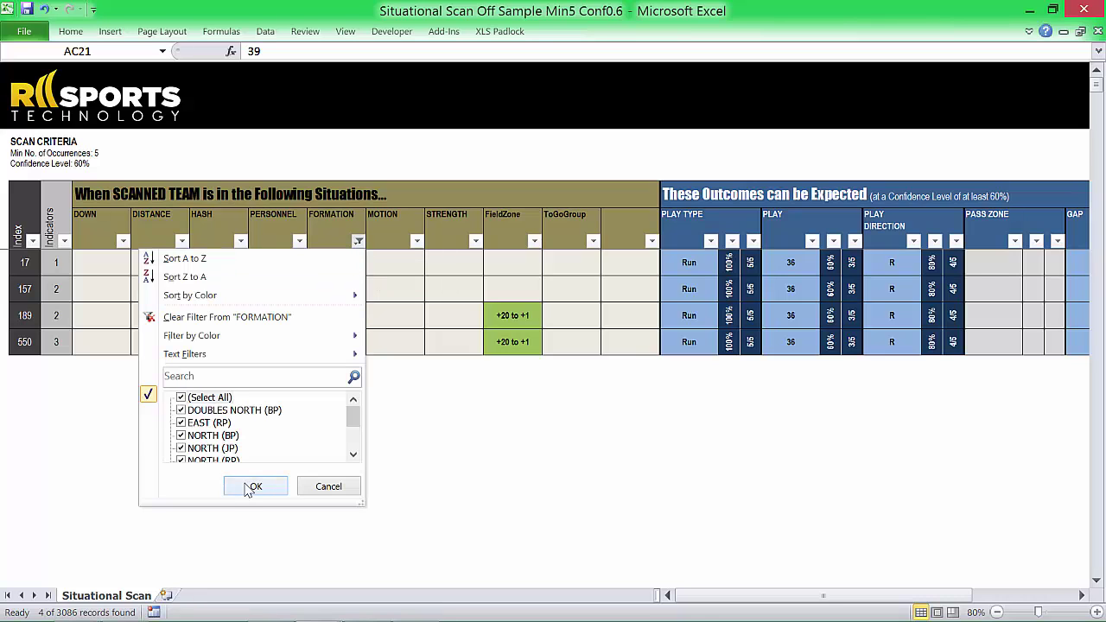
click(254, 486)
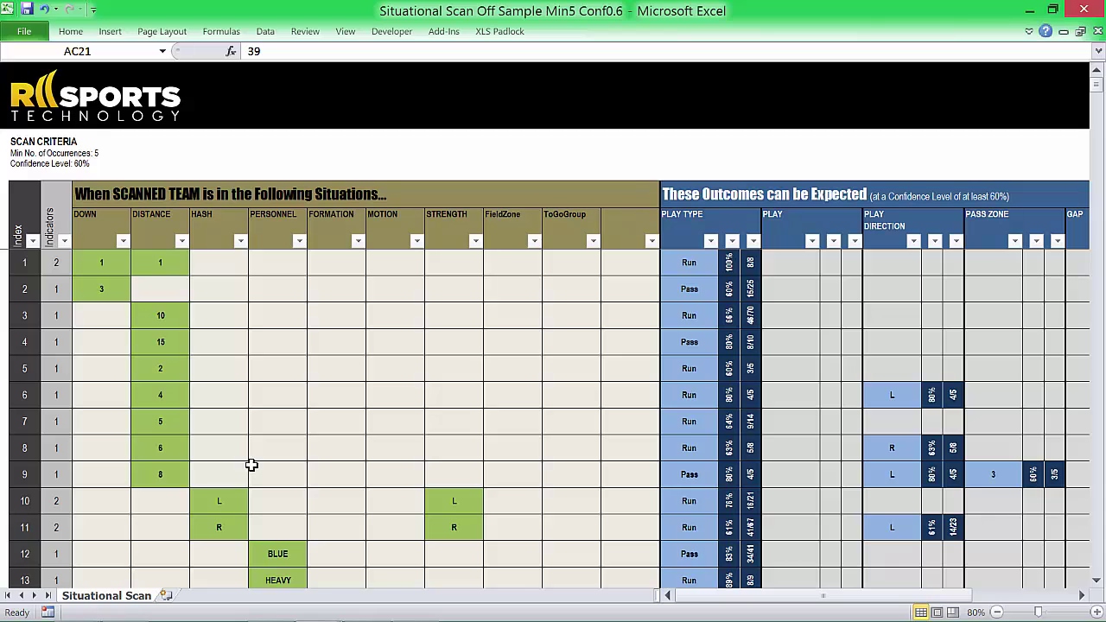
Step: Filter the DOWN column to show only the value 2
click(123, 242)
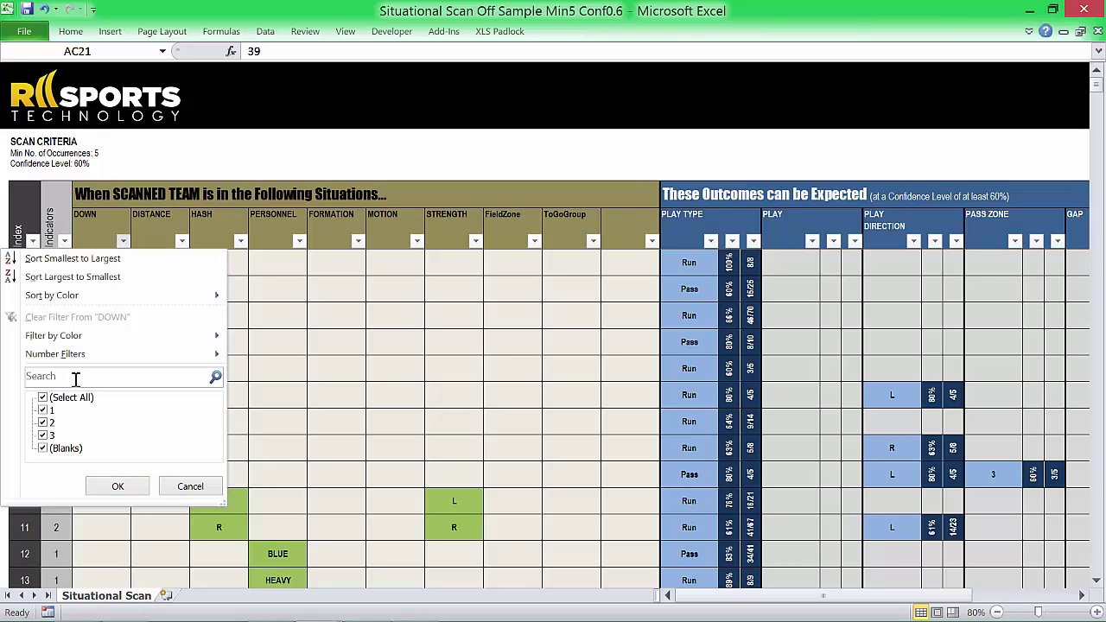
click(45, 398)
click(43, 422)
click(113, 486)
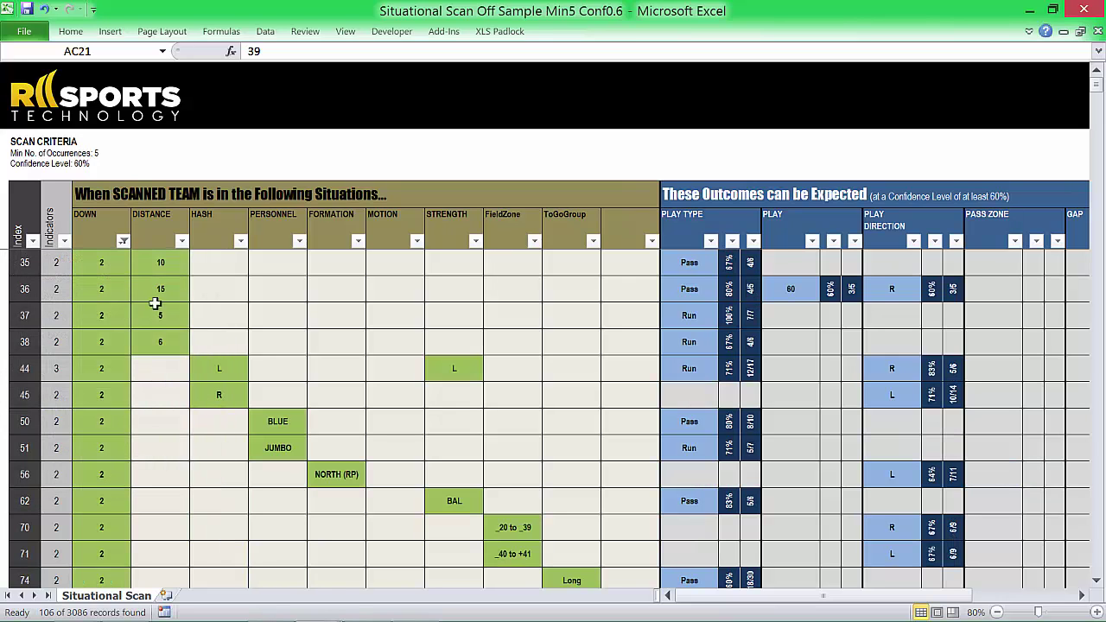
Step: Narrow the second-down situations by filtering the DISTANCE column to the value 5
click(181, 241)
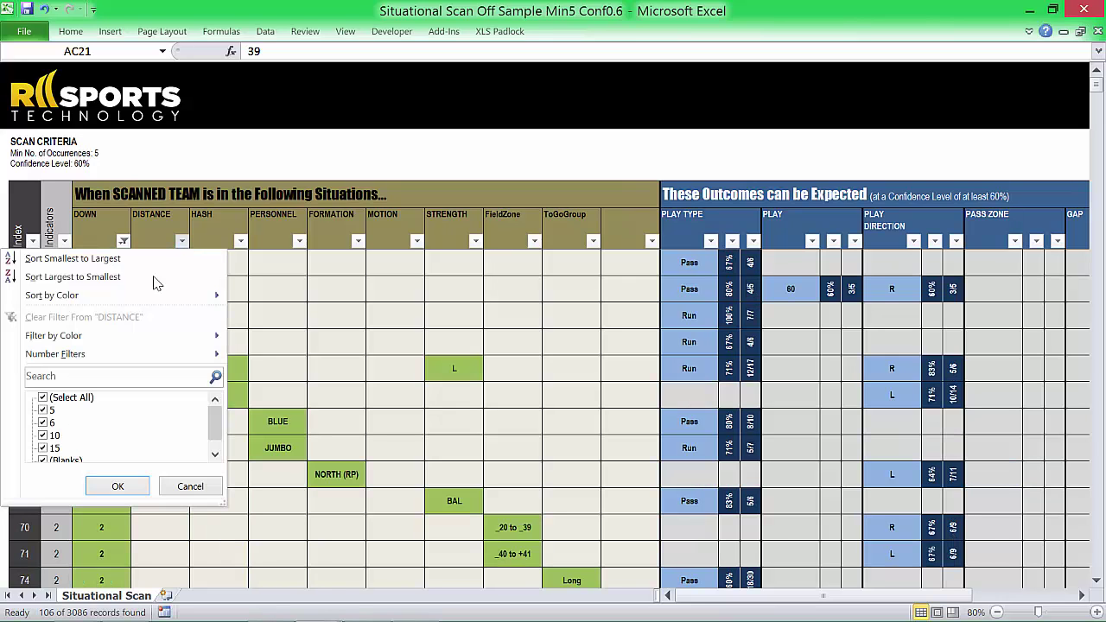
click(44, 399)
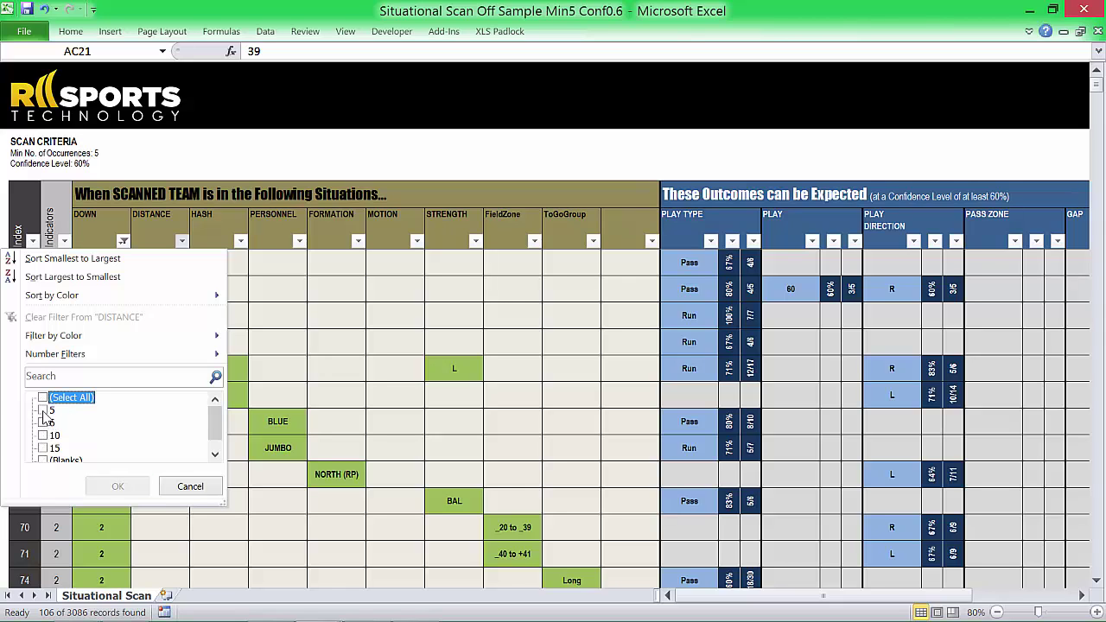
click(44, 412)
click(117, 486)
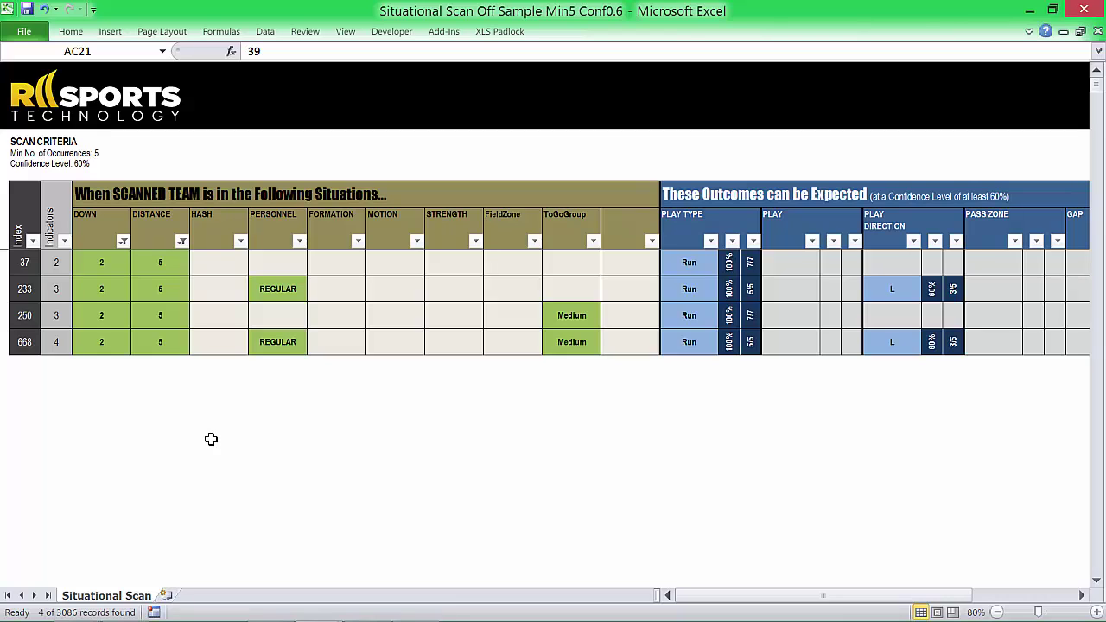
Step: Examine the PLAY TYPE outcome of the index 37 row and the PERSONNEL and PLAY DIRECTION entries of the index 233 row
click(105, 263)
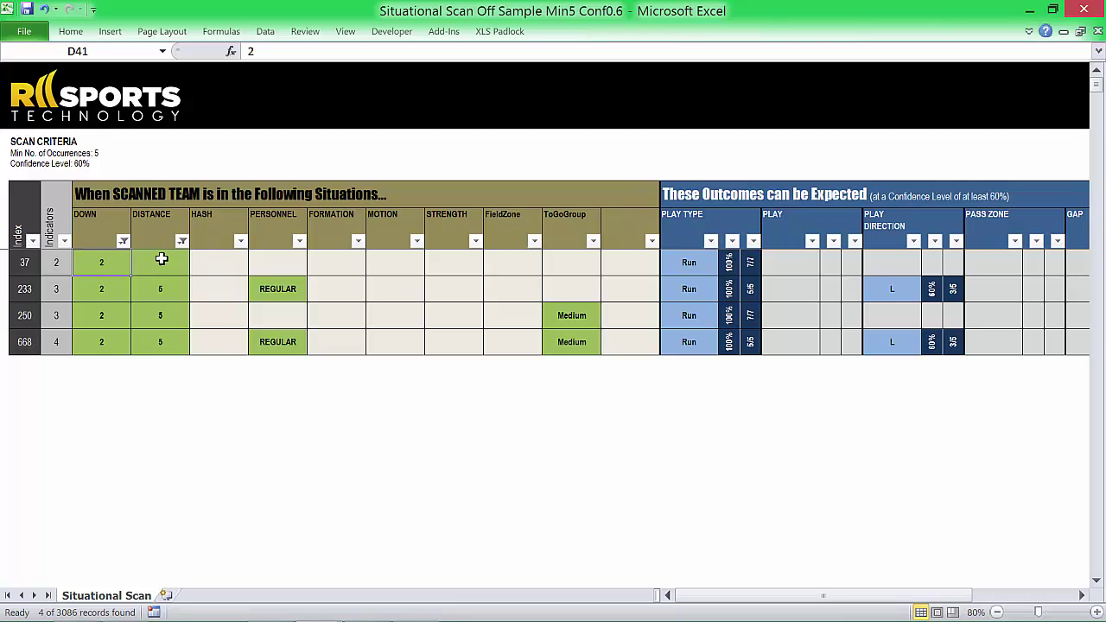
click(161, 260)
click(702, 268)
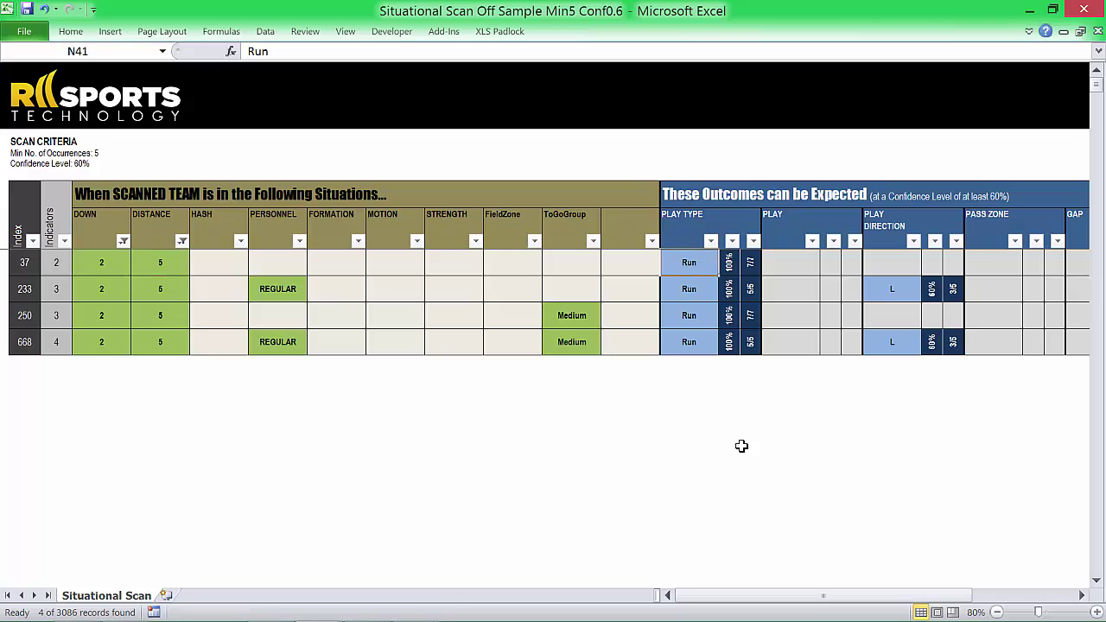
mouse_move(757, 600)
mouse_down()
mouse_move(836, 599)
mouse_move(766, 596)
mouse_up()
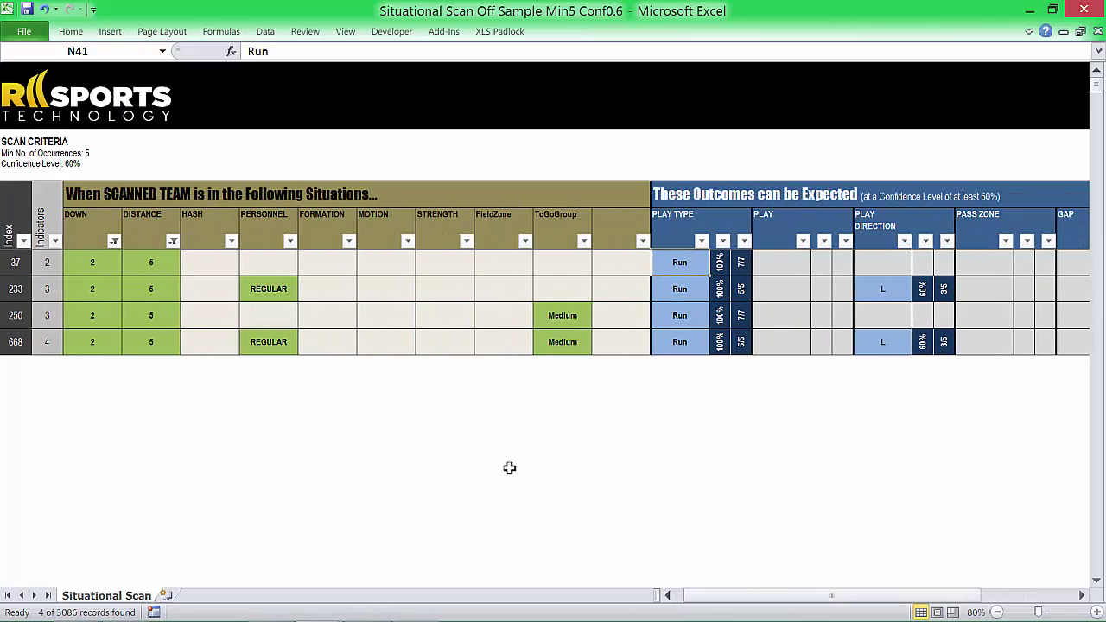
click(86, 292)
click(265, 287)
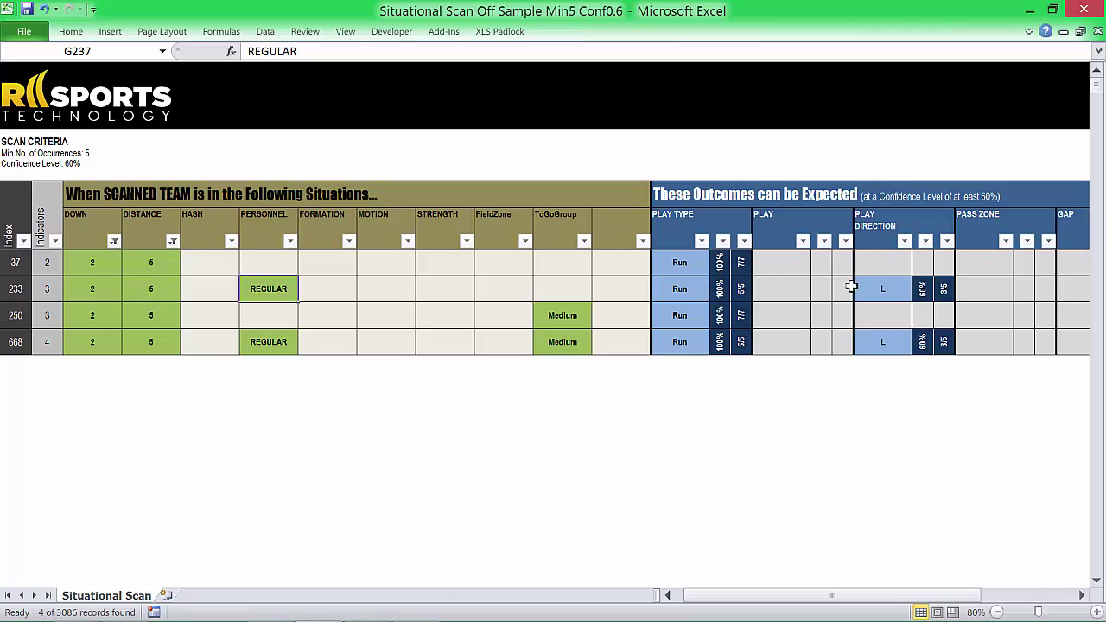
click(905, 287)
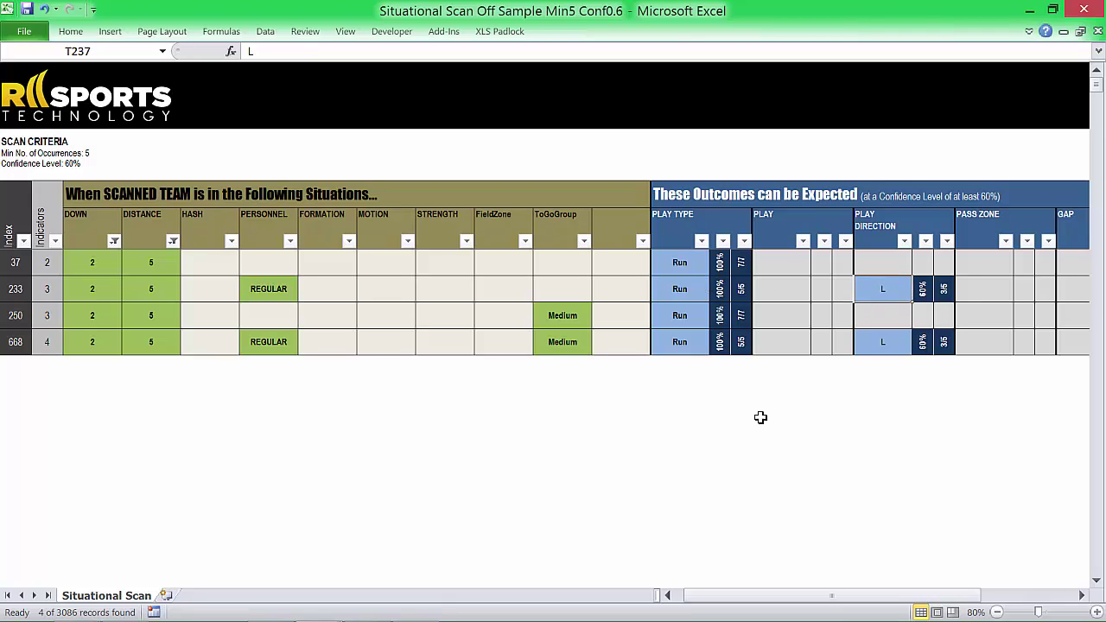
Step: Remove the DOWN and DISTANCE restrictions by selecting all values in both column filters
click(114, 241)
click(44, 399)
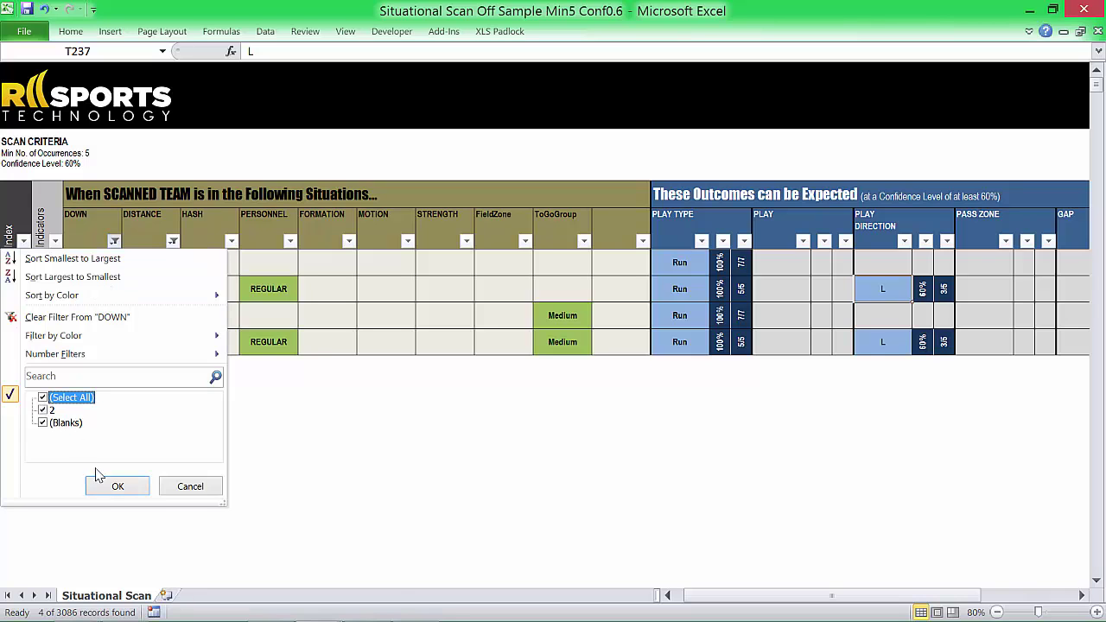
click(116, 491)
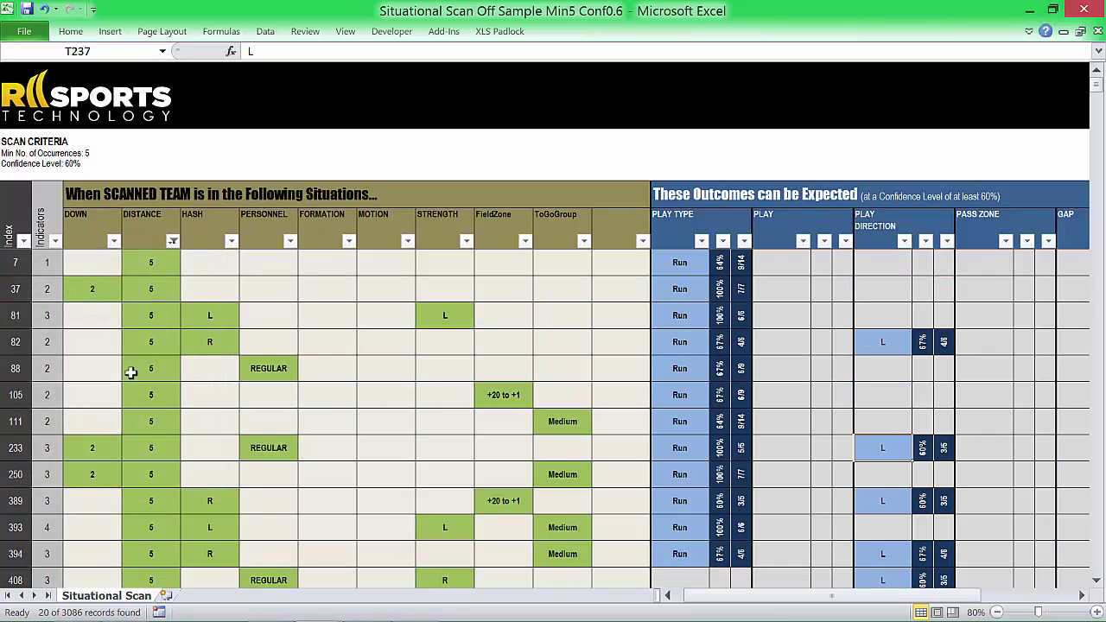
click(173, 241)
click(43, 397)
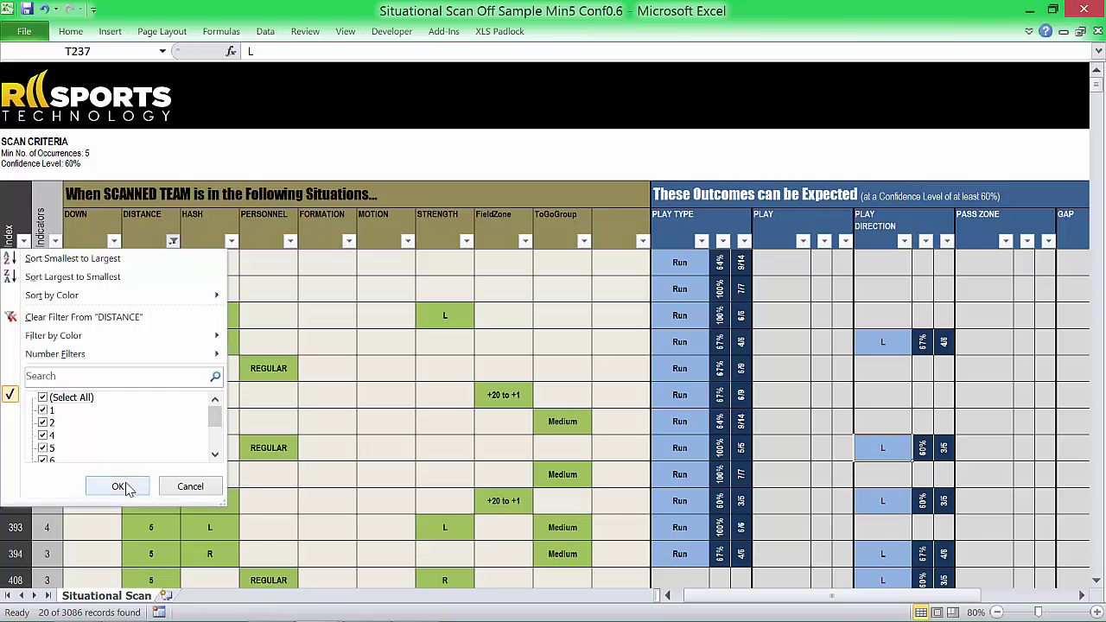
click(117, 486)
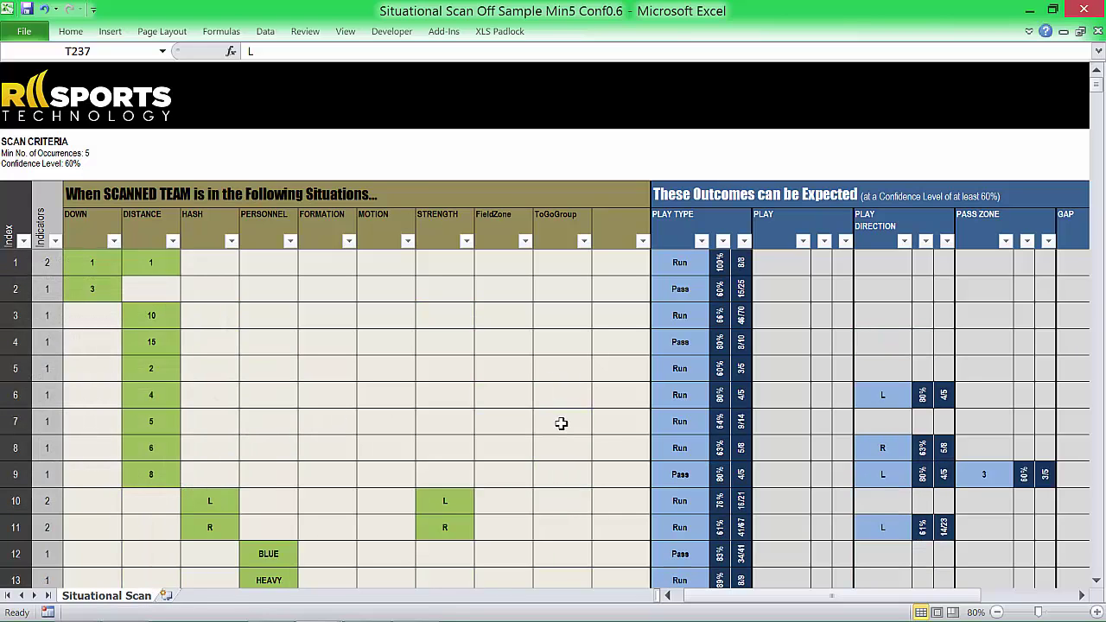
Step: Filter the PLAY DIRECTION outcome column to show only the value L
scroll(557, 431, down, 2)
scroll(557, 432, down, 20)
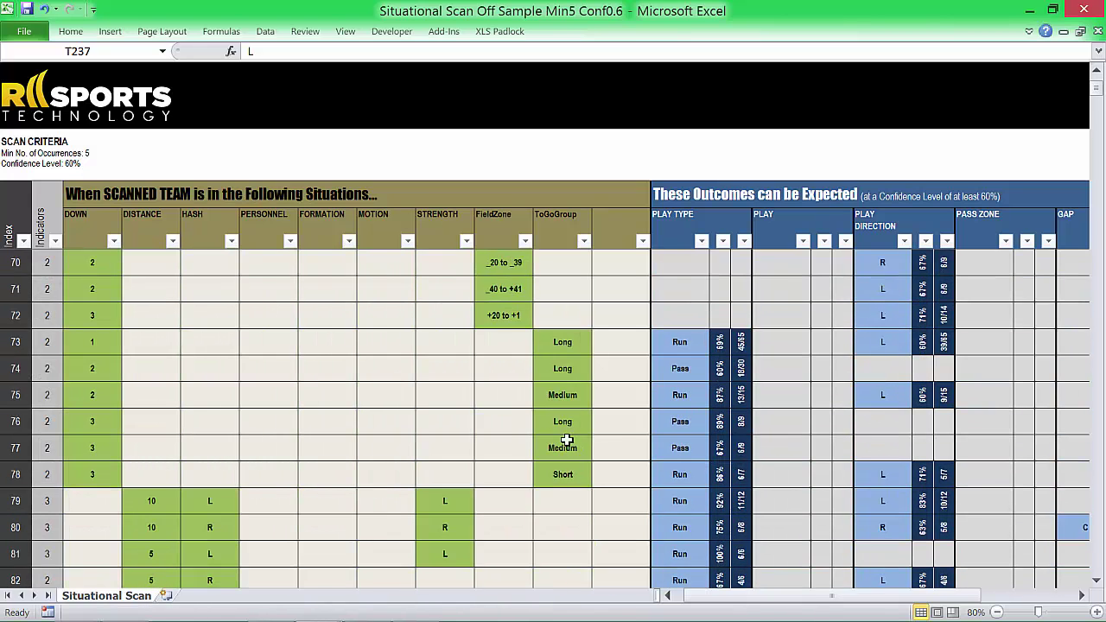
scroll(567, 443, up, 20)
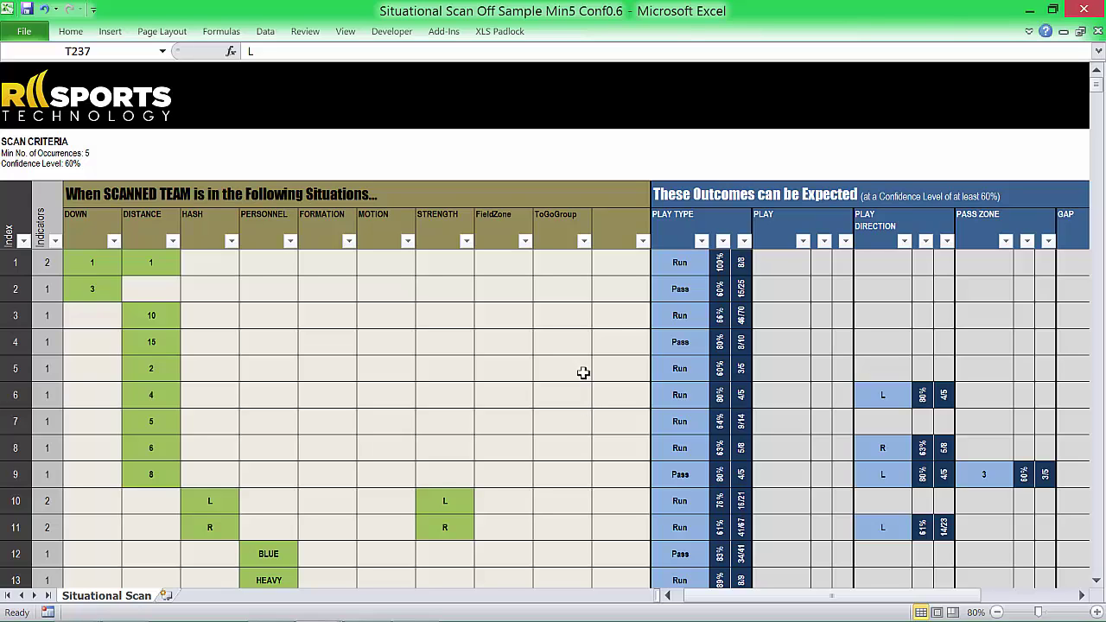
click(904, 242)
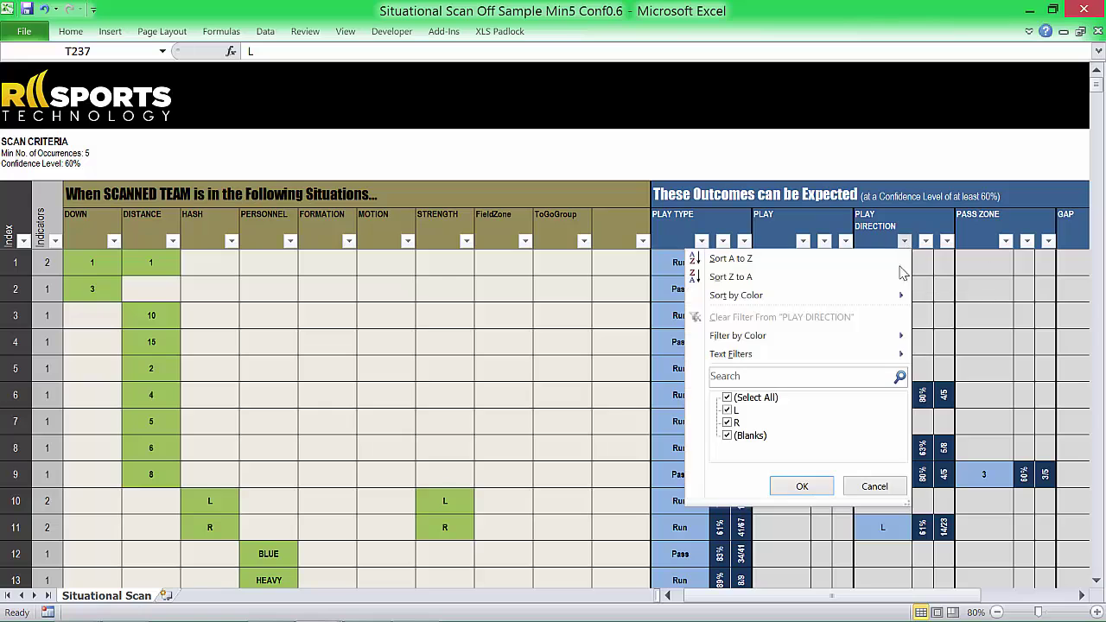
click(727, 398)
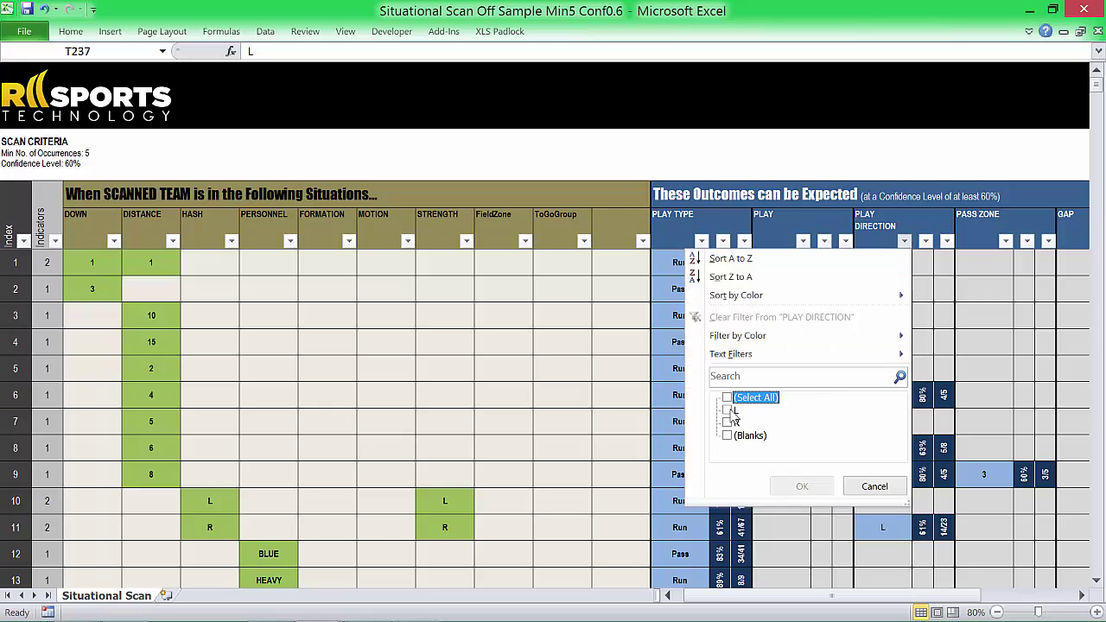
click(728, 410)
click(802, 486)
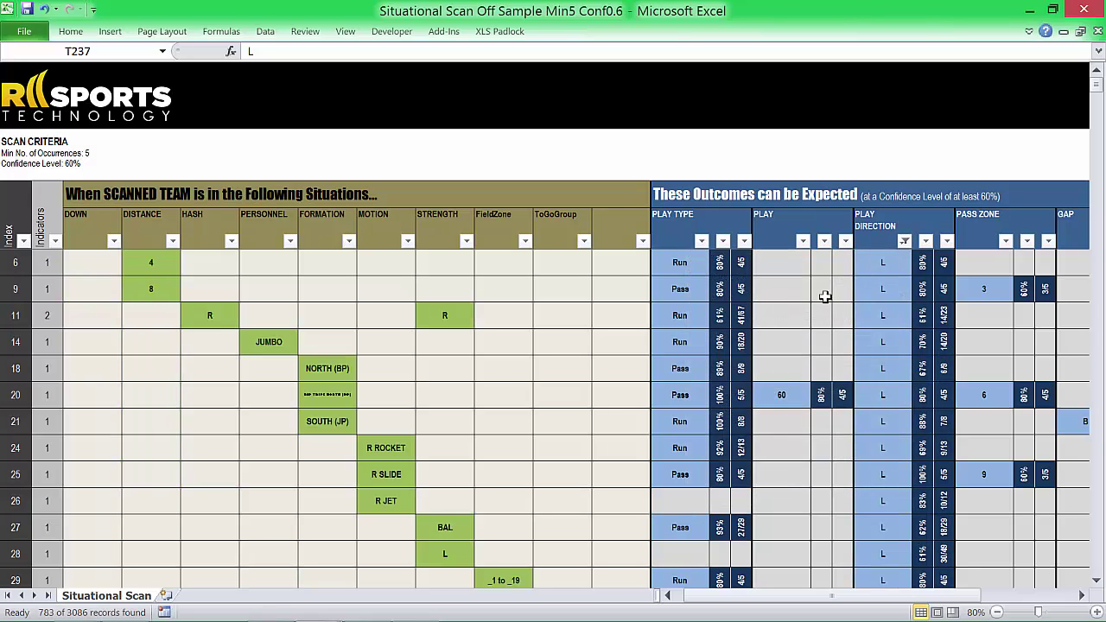
Step: Filter the percentage column beside PLAY DIRECTION to show only 100%
click(926, 241)
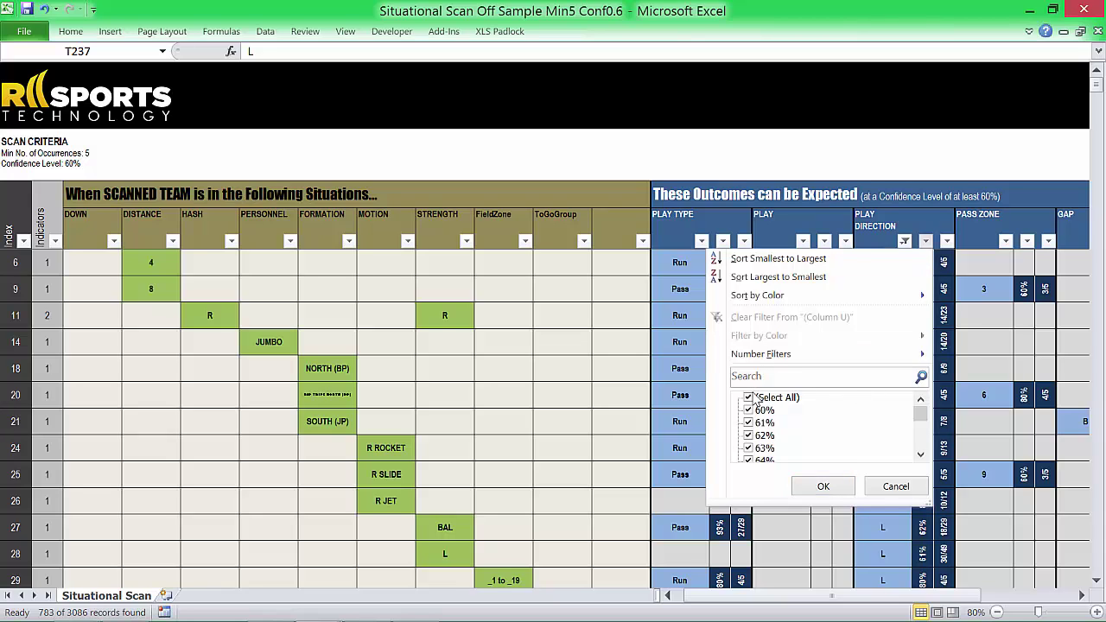
click(793, 397)
drag(925, 419, 920, 447)
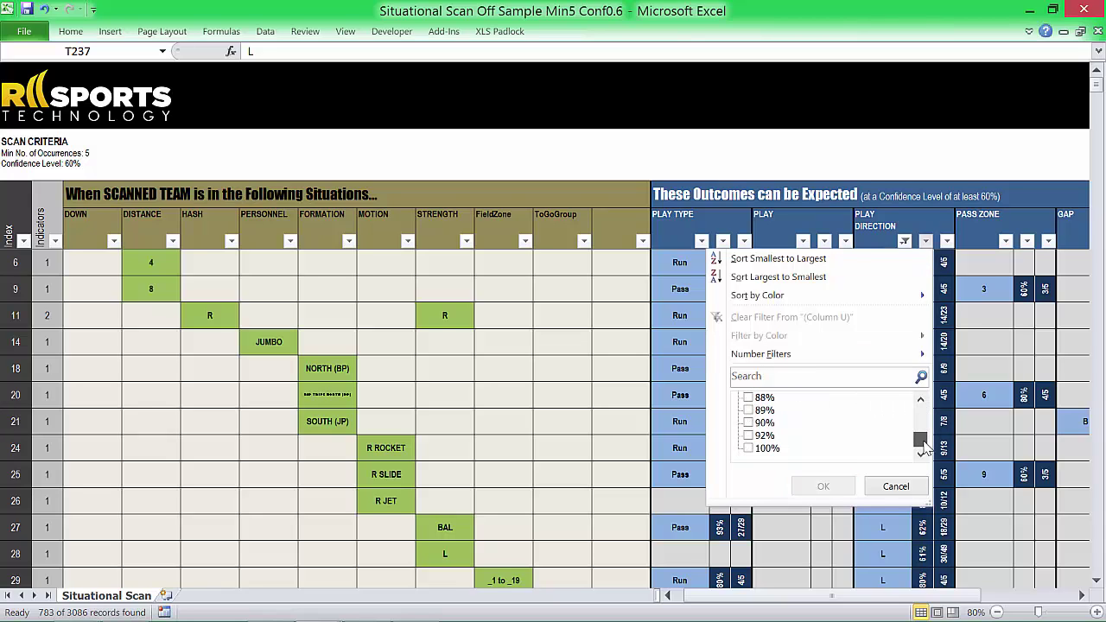
click(764, 450)
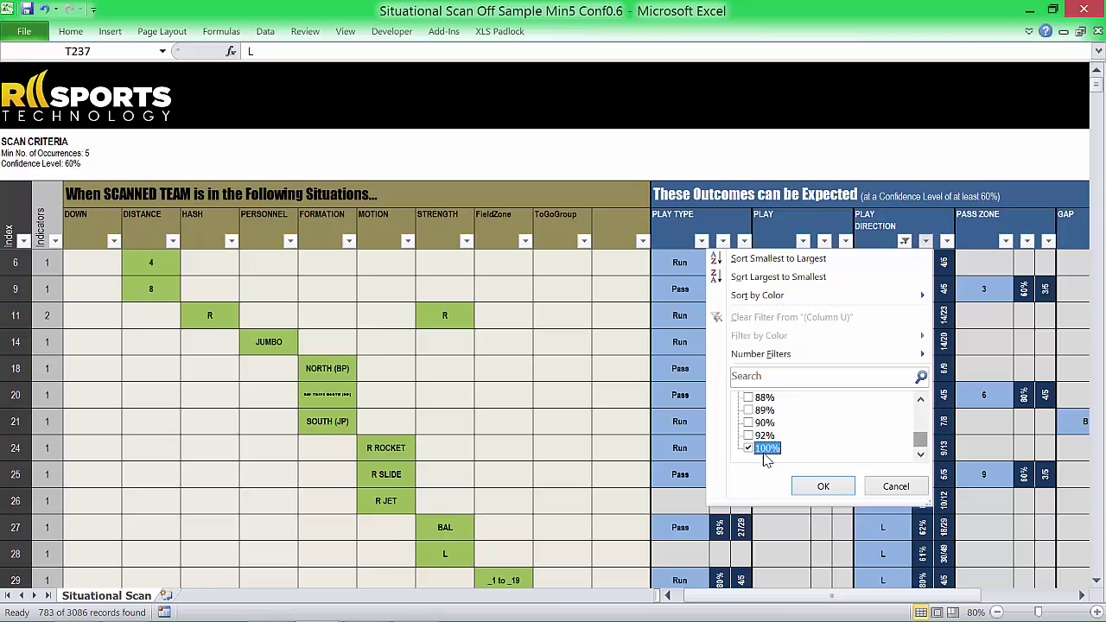
click(824, 486)
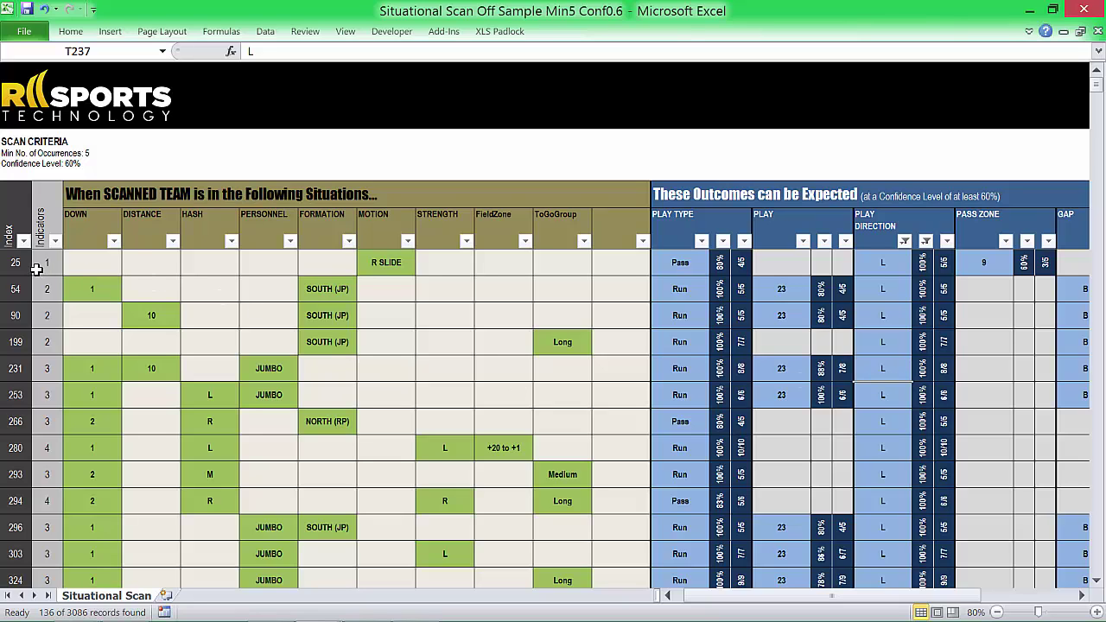
Step: Examine the MOTION situation of the index 25 row
click(405, 263)
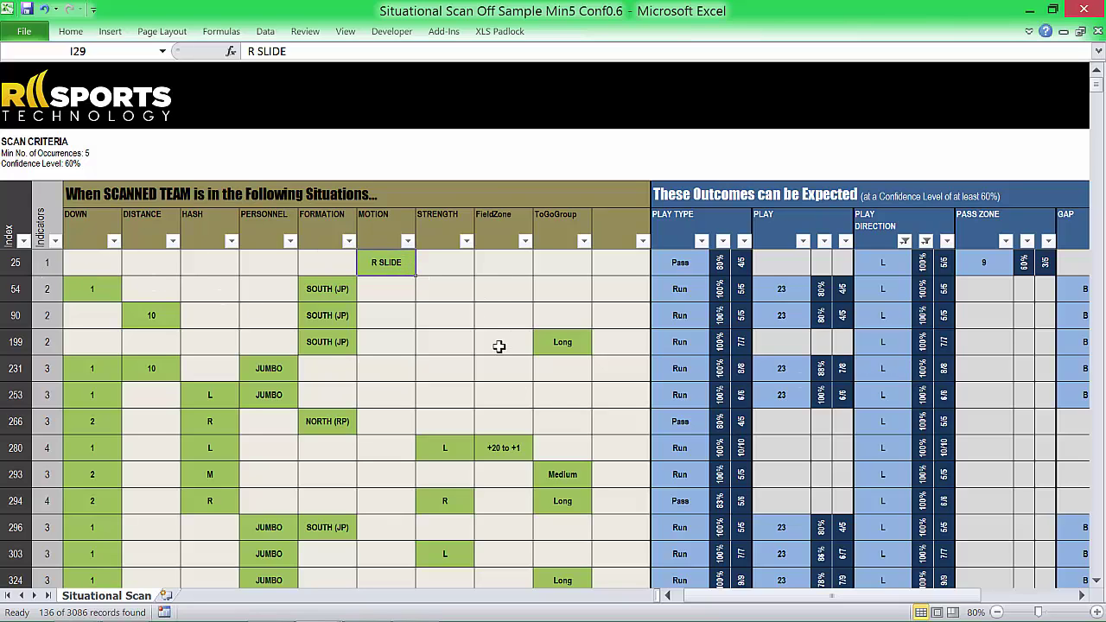